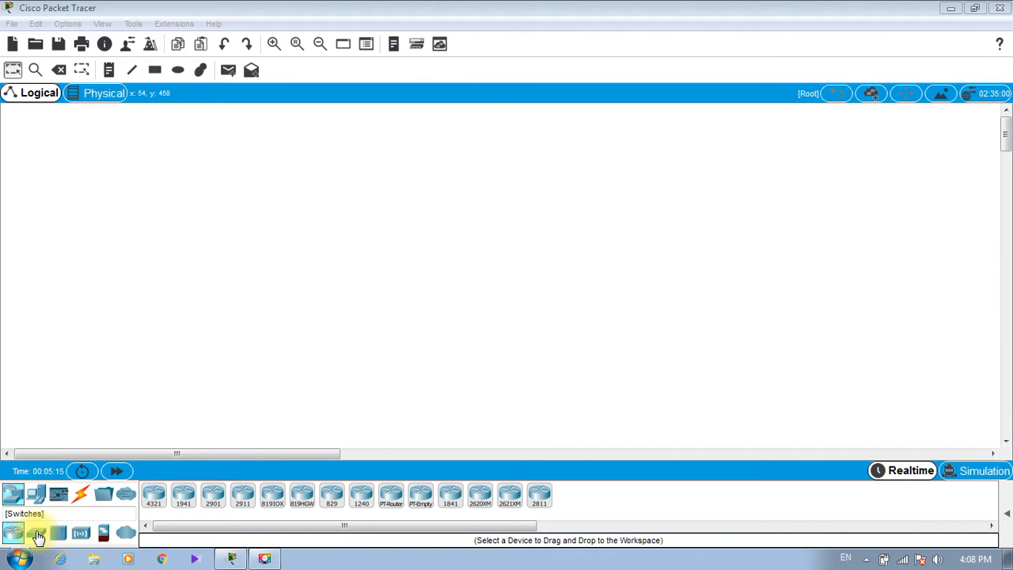
# Place a 2960-24TT switch in the middle of the workspace and three PCs around its lower left side
pyautogui.moveTo(38, 537); pyautogui.dragTo(404, 279)
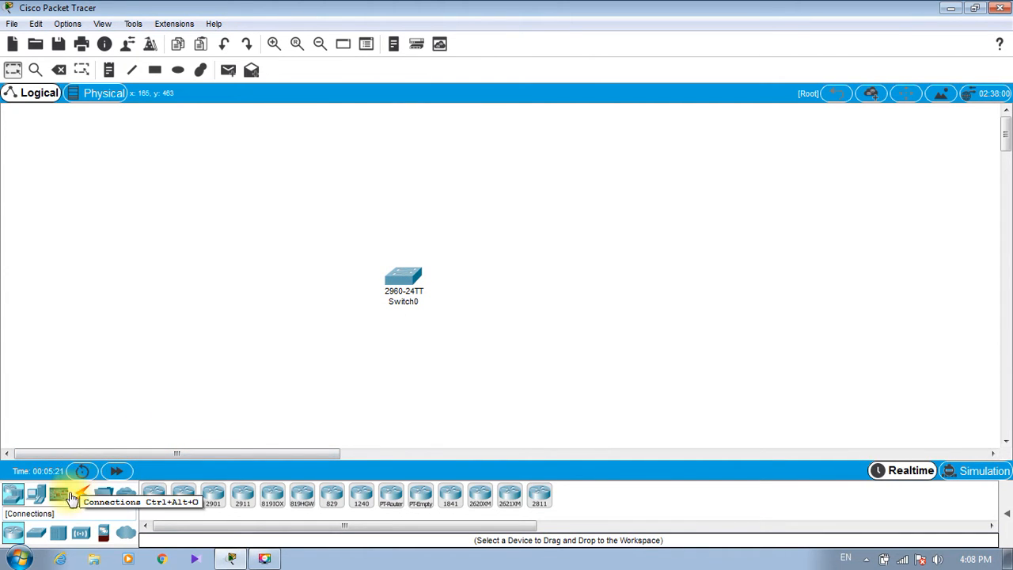
pyautogui.click(41, 499)
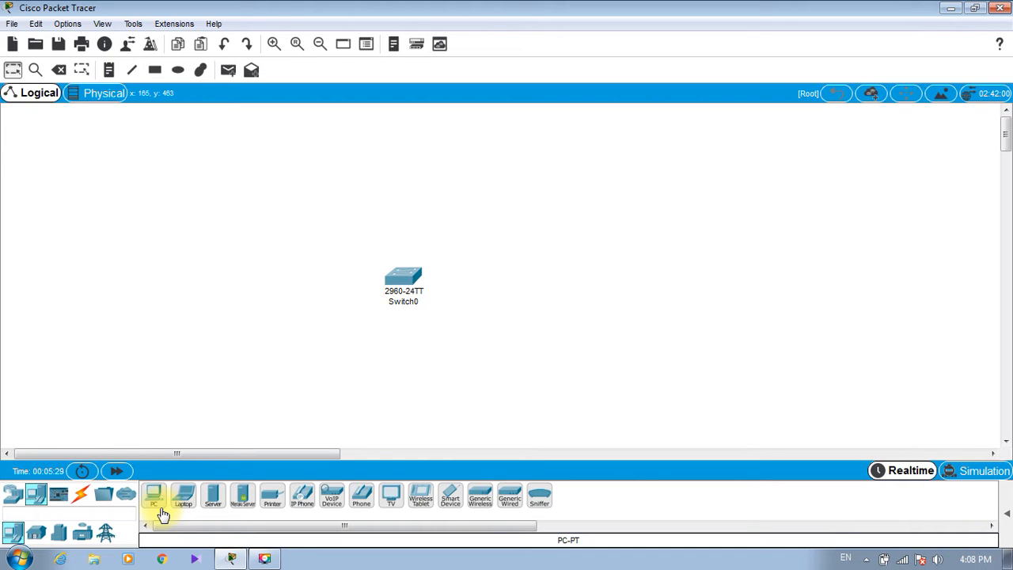
pyautogui.moveTo(159, 505); pyautogui.dragTo(241, 341)
pyautogui.click(159, 498)
pyautogui.moveTo(159, 497); pyautogui.dragTo(283, 406)
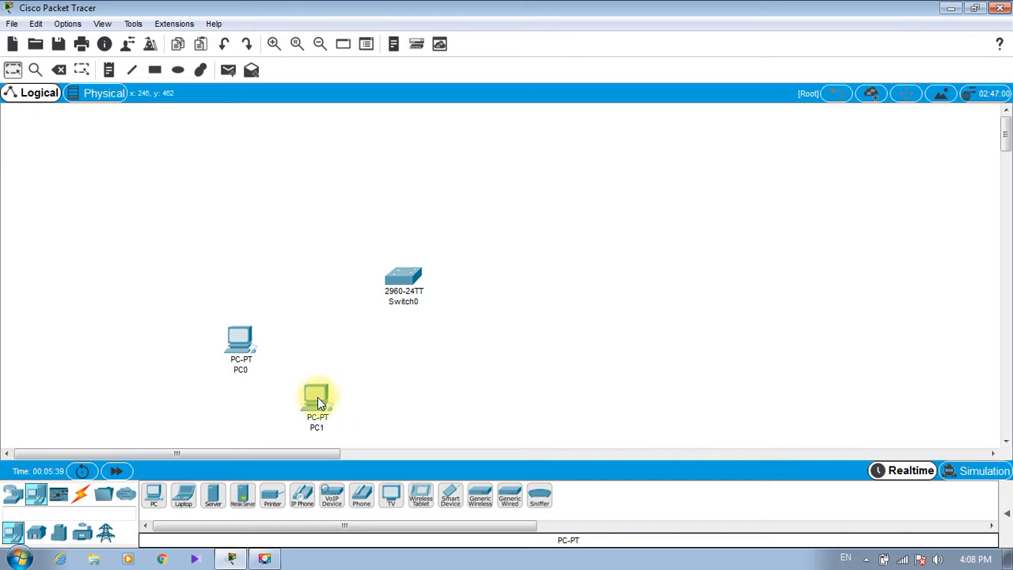
pyautogui.click(157, 495)
pyautogui.moveTo(156, 497); pyautogui.dragTo(405, 407)
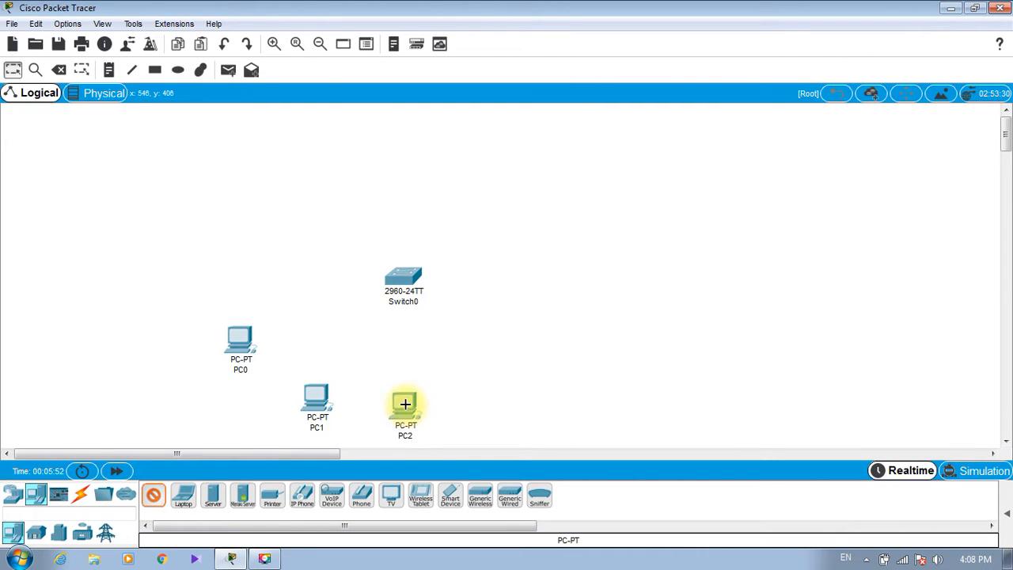
# Add seven more PCs around the switch to complete a ring of ten
pyautogui.click(470, 388)
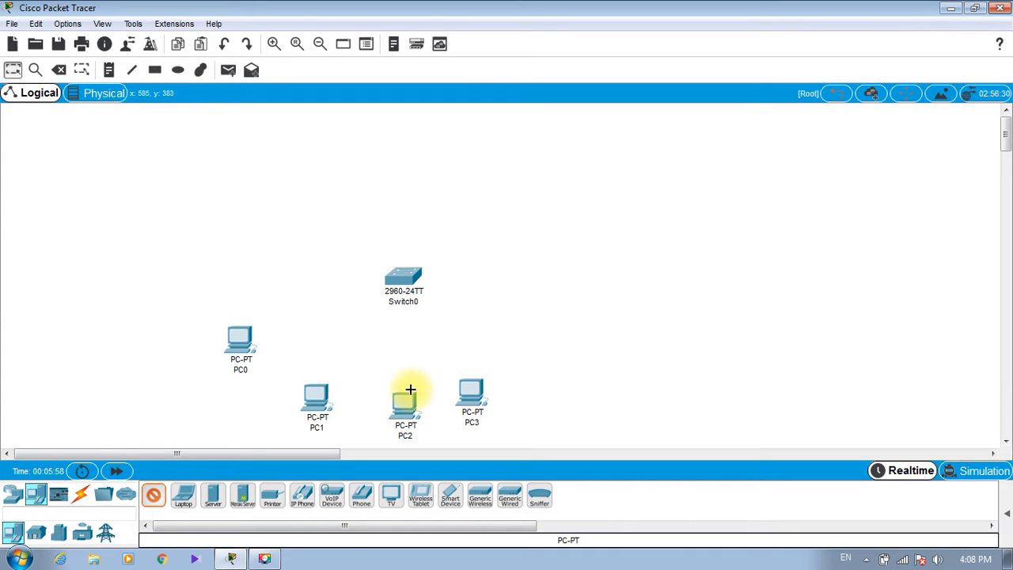
pyautogui.click(532, 340)
pyautogui.click(536, 268)
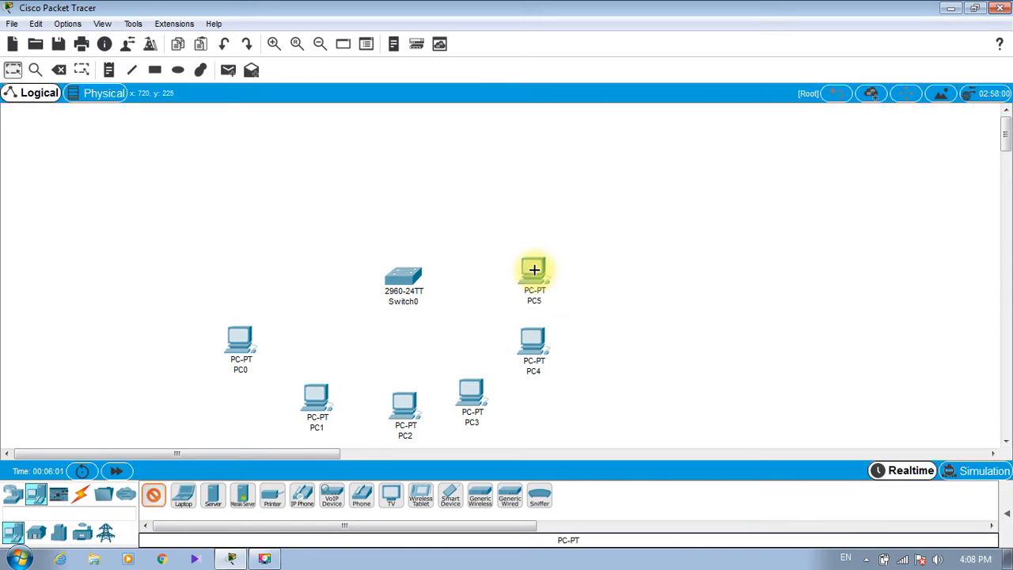
pyautogui.click(497, 213)
pyautogui.click(425, 175)
pyautogui.click(324, 190)
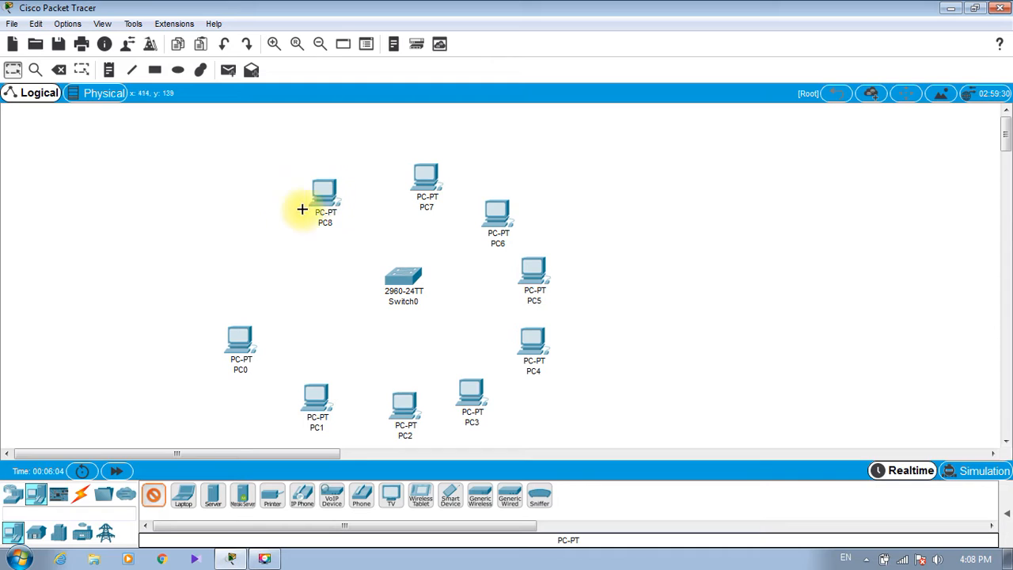
pyautogui.click(248, 255)
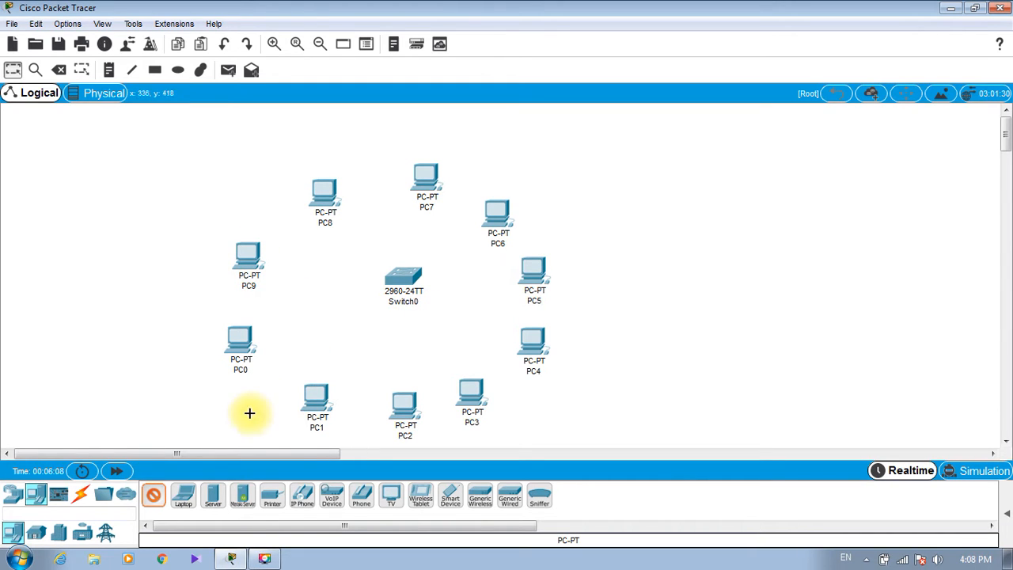
pyautogui.click(154, 499)
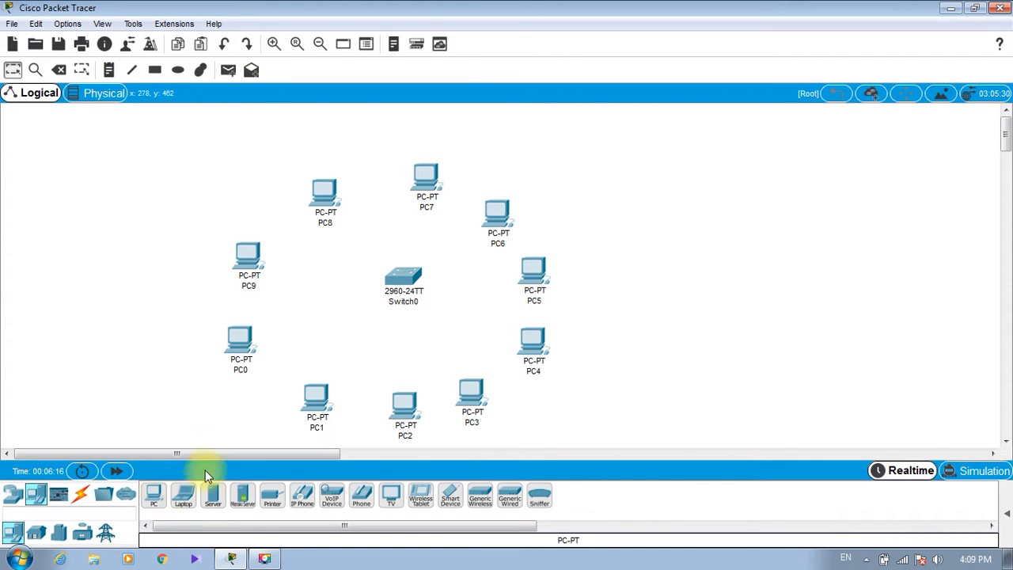
# Connect the switch's FastEthernet0/1 port to PC7's FastEthernet0 with a copper straight-through cable
pyautogui.click(84, 499)
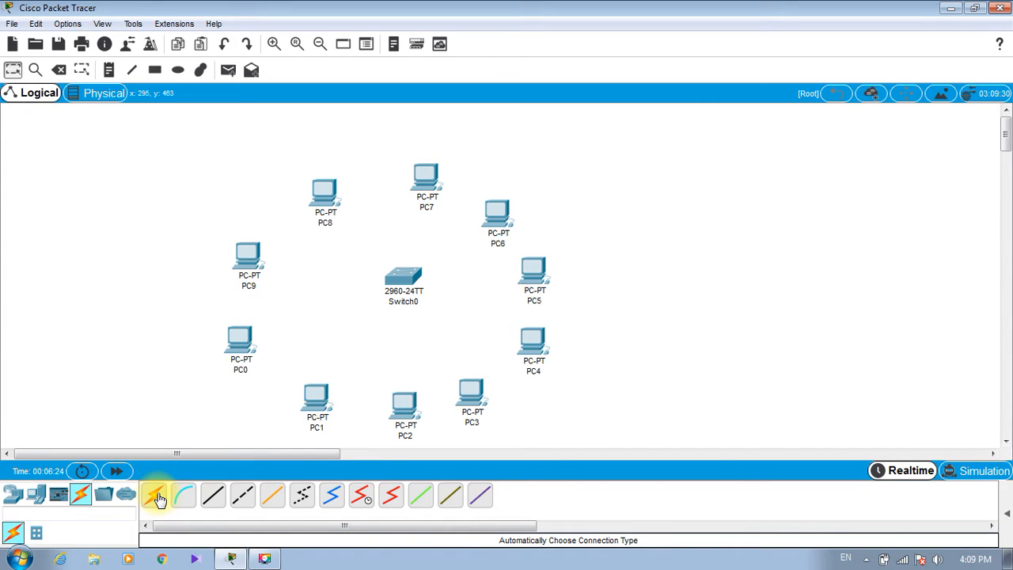
pyautogui.click(212, 497)
pyautogui.click(408, 275)
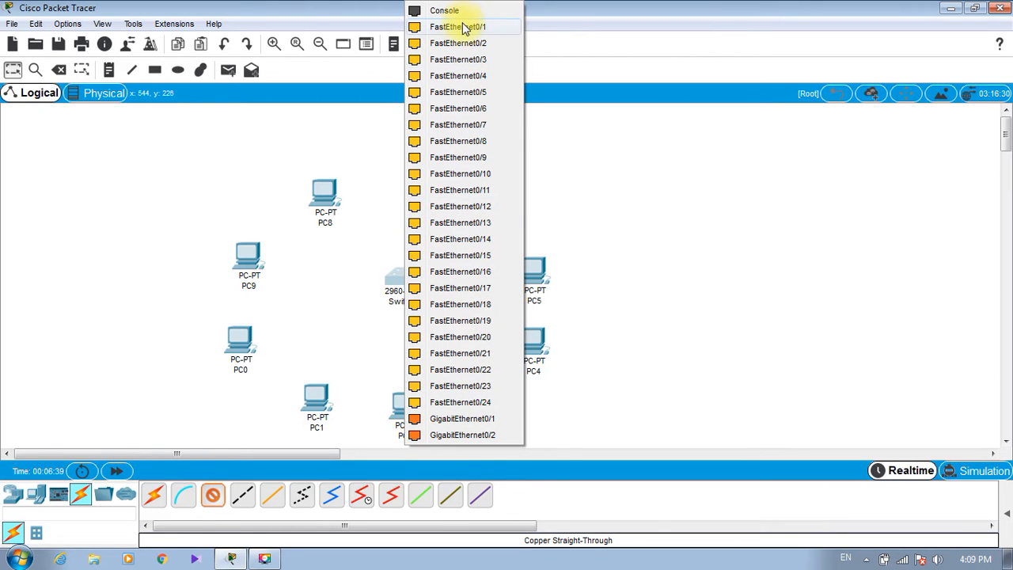
pyautogui.click(466, 26)
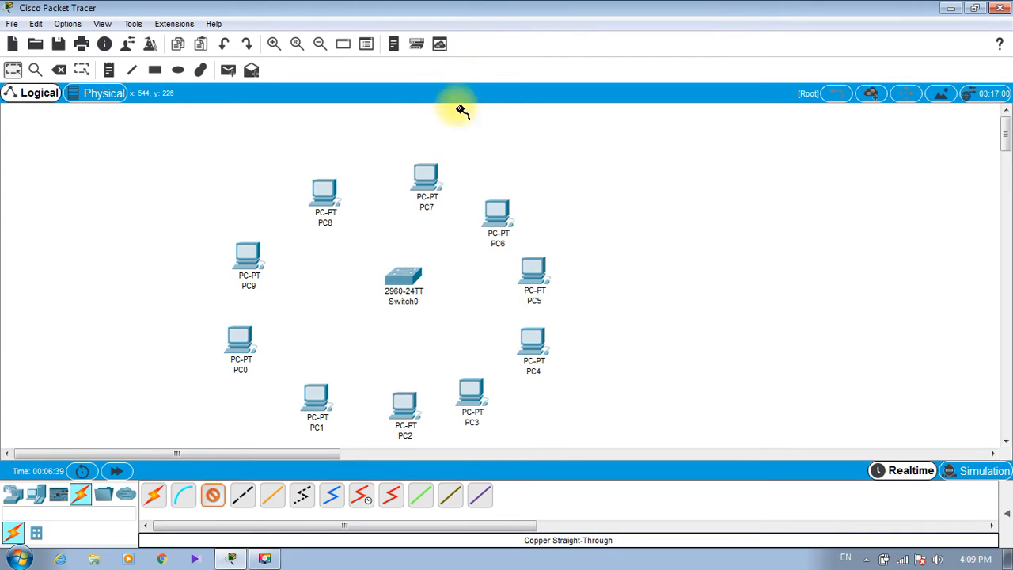
pyautogui.click(428, 176)
pyautogui.click(478, 230)
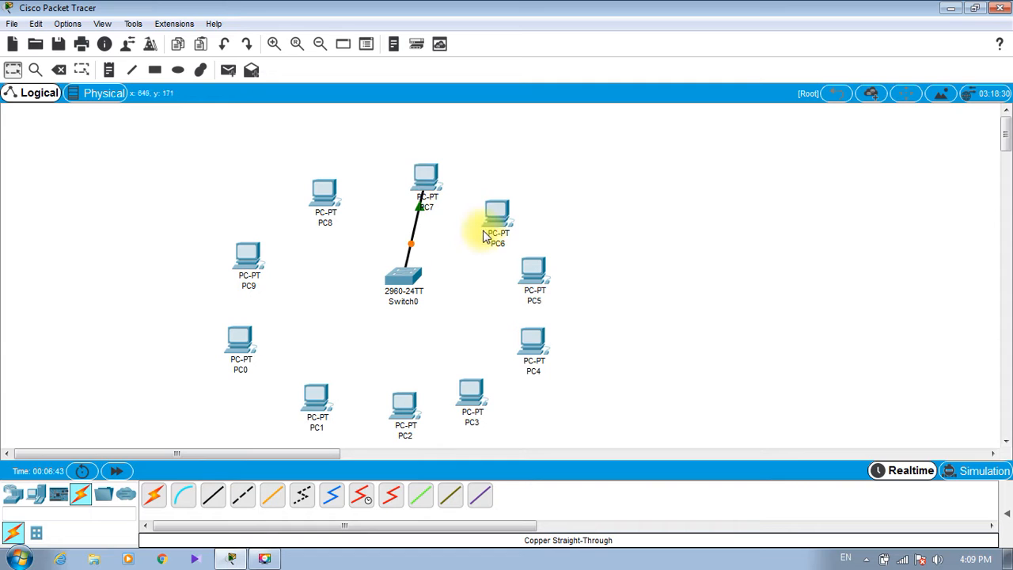
# Connect the switch's FastEthernet0/2 port to PC6's FastEthernet0 with a copper straight-through cable
pyautogui.click(214, 495)
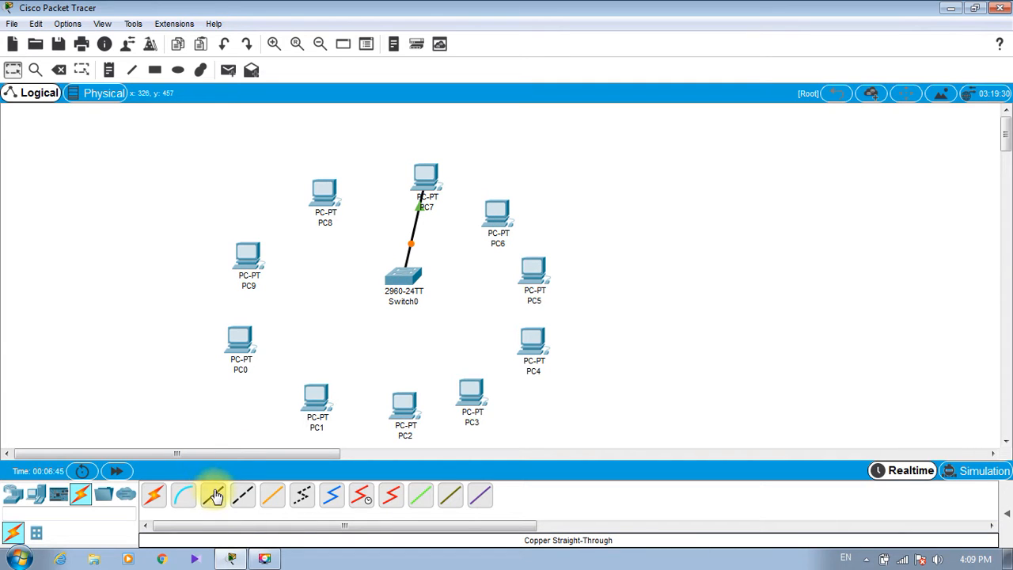
pyautogui.click(403, 271)
pyautogui.click(493, 30)
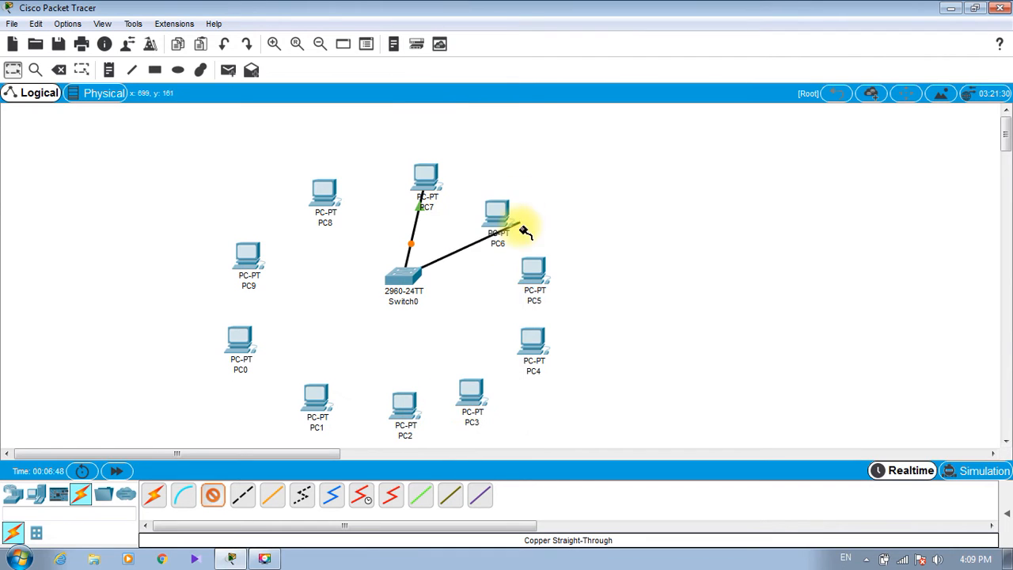
pyautogui.click(500, 227)
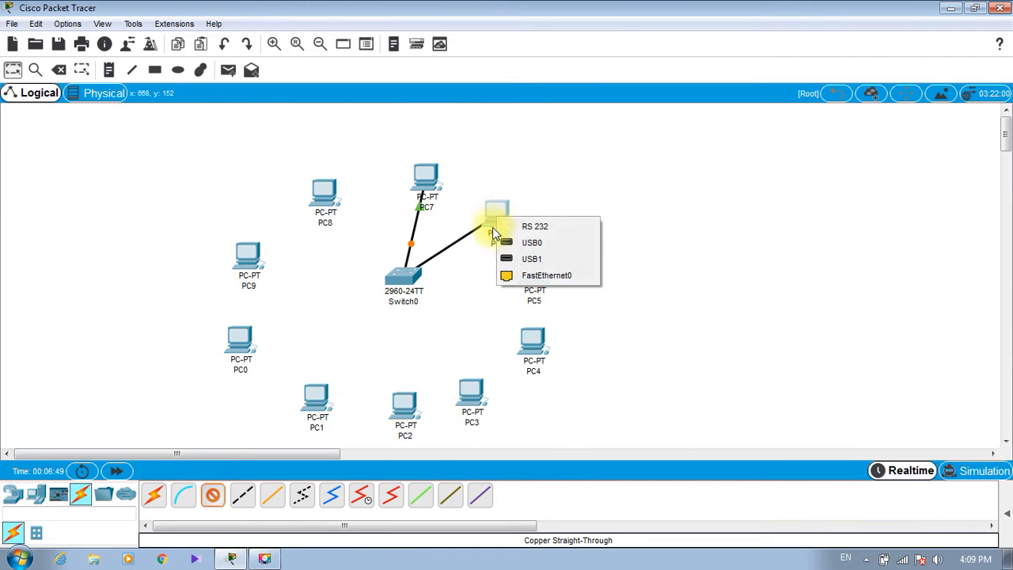
pyautogui.click(559, 275)
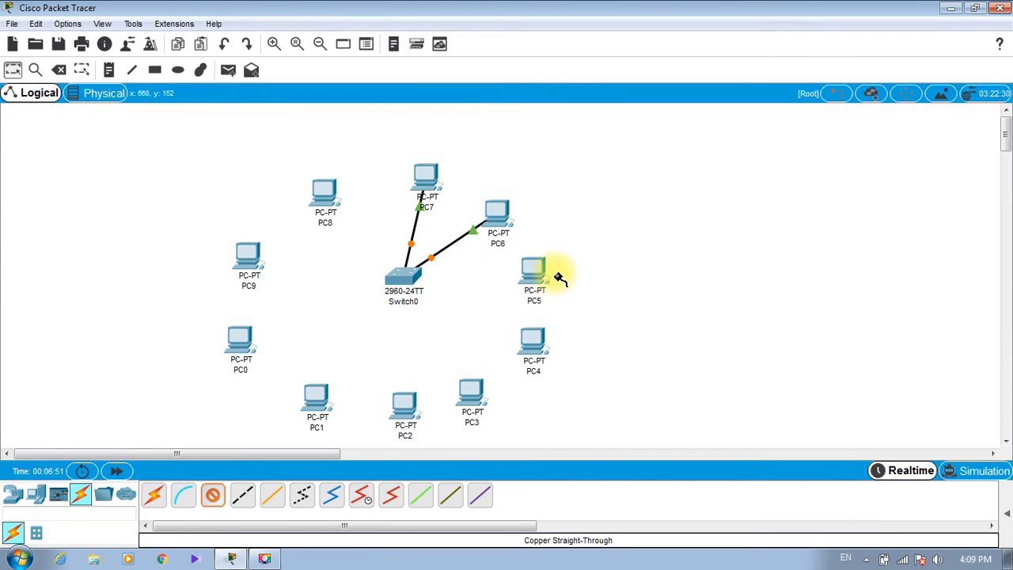
# Cable the switch's FastEthernet0/3 port to FastEthernet0 on PC5 using copper straight-through
pyautogui.click(410, 284)
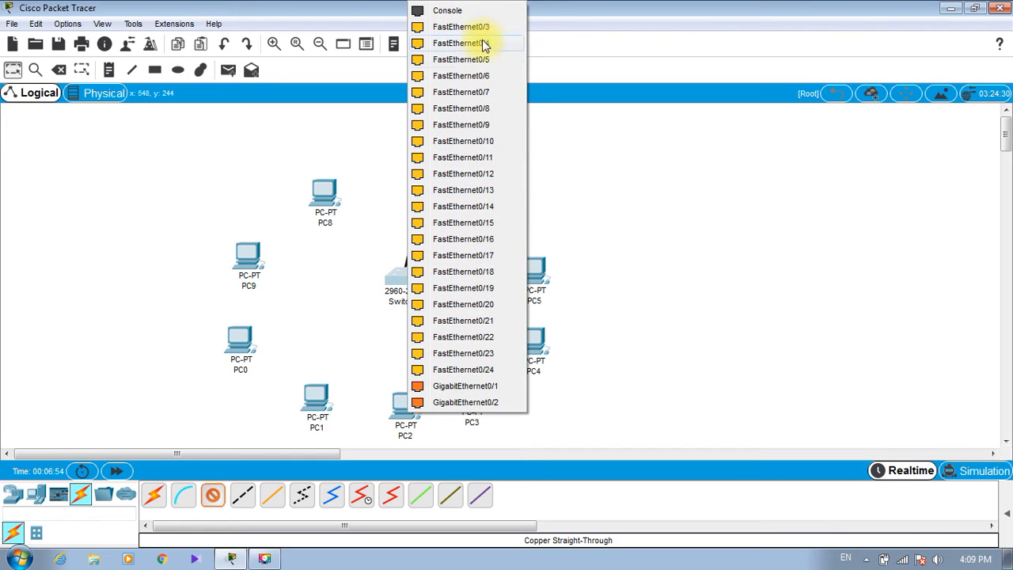
pyautogui.click(480, 27)
pyautogui.click(534, 277)
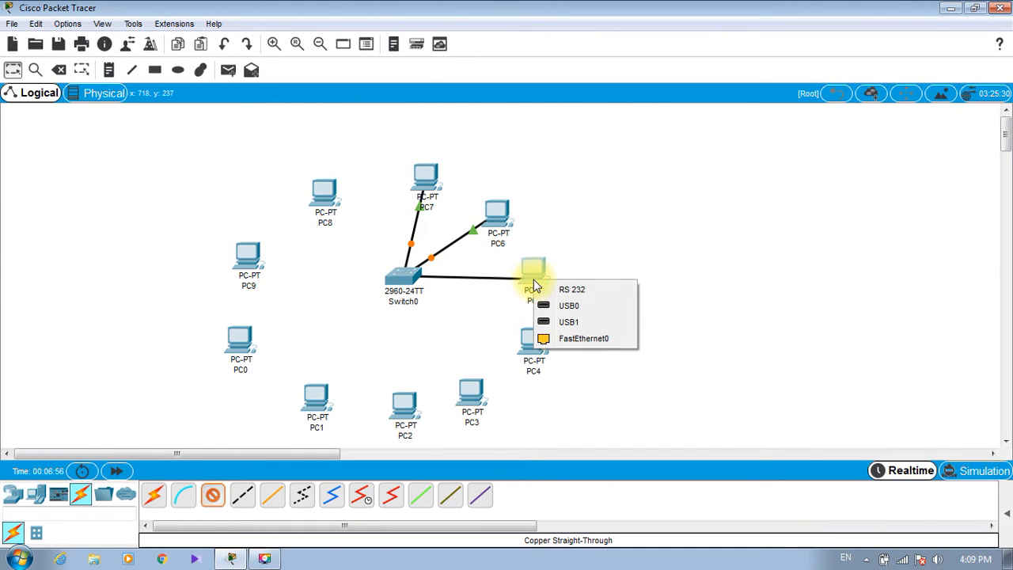
pyautogui.click(571, 340)
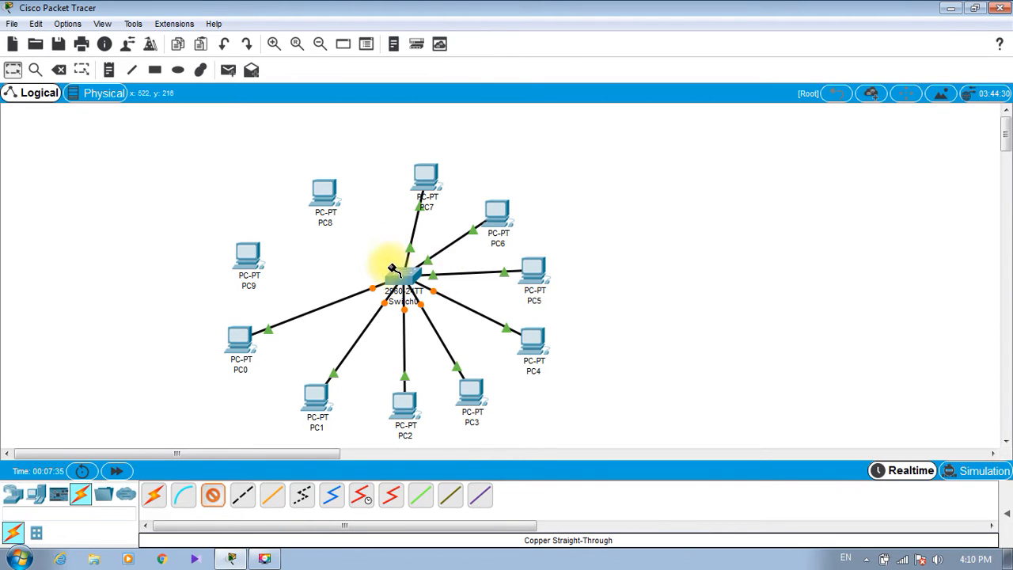
# Cable the switch's FastEthernet0/9 port to FastEthernet0 on PC9 using copper straight-through
pyautogui.click(399, 273)
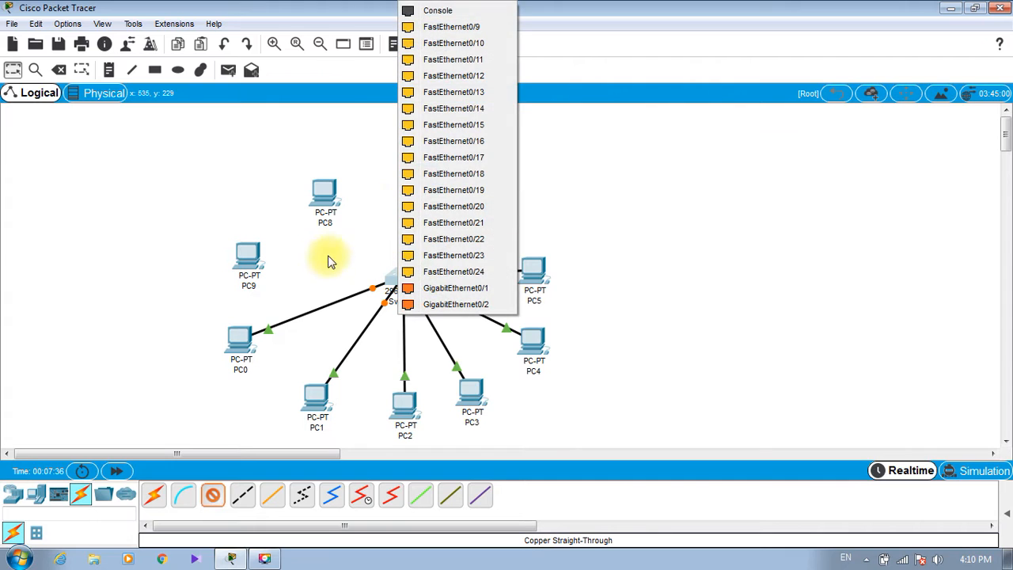
pyautogui.click(423, 26)
pyautogui.click(246, 251)
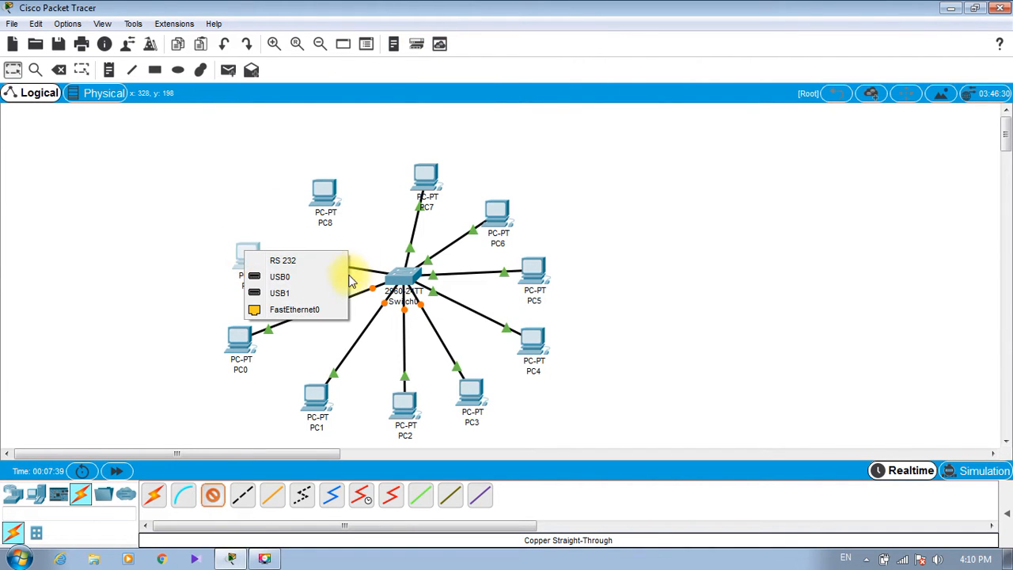
pyautogui.click(299, 309)
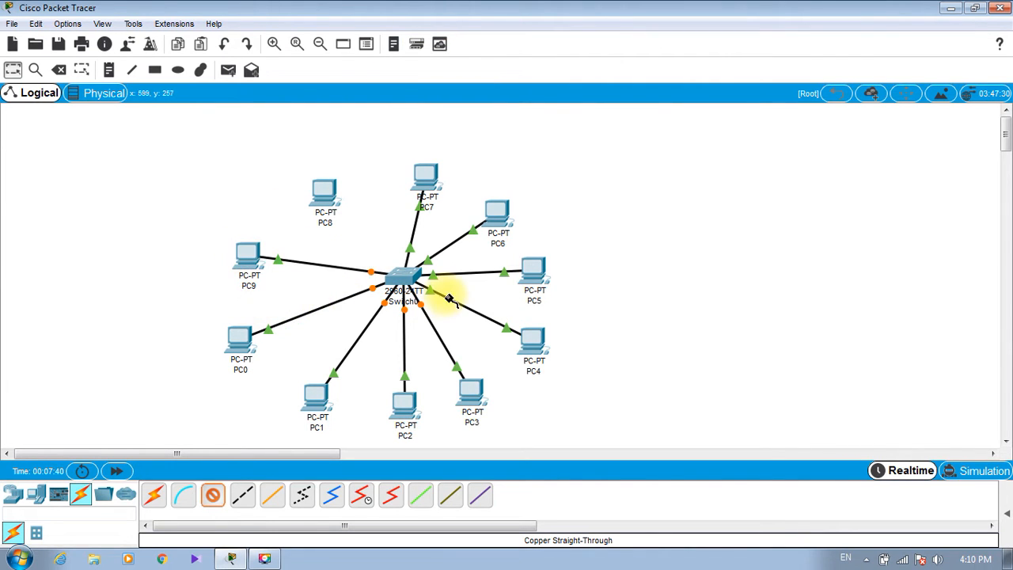
# Cable the switch's FastEthernet0/10 port to FastEthernet0 on PC8 using copper straight-through
pyautogui.click(397, 272)
pyautogui.click(445, 298)
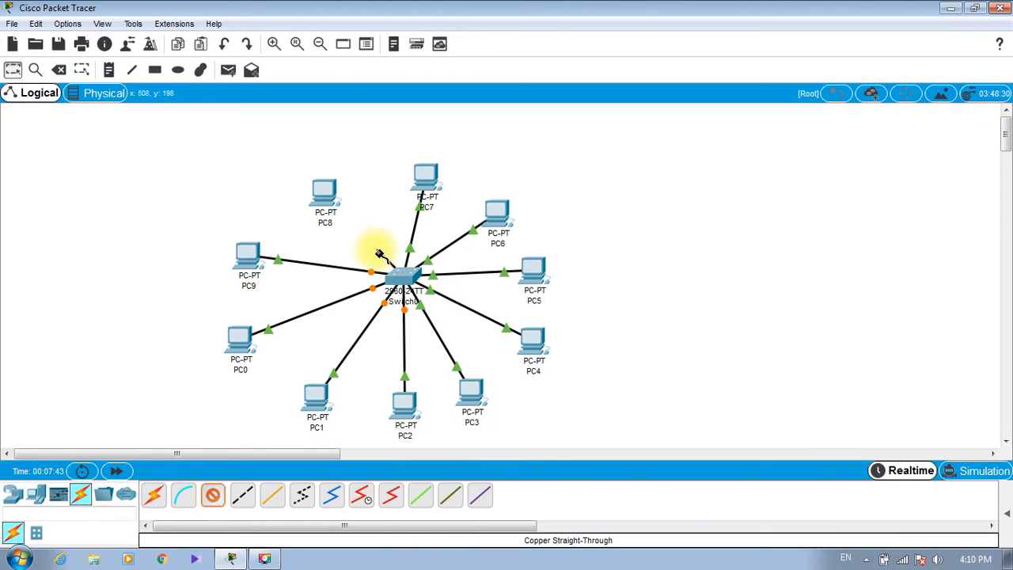
pyautogui.click(324, 195)
pyautogui.click(383, 253)
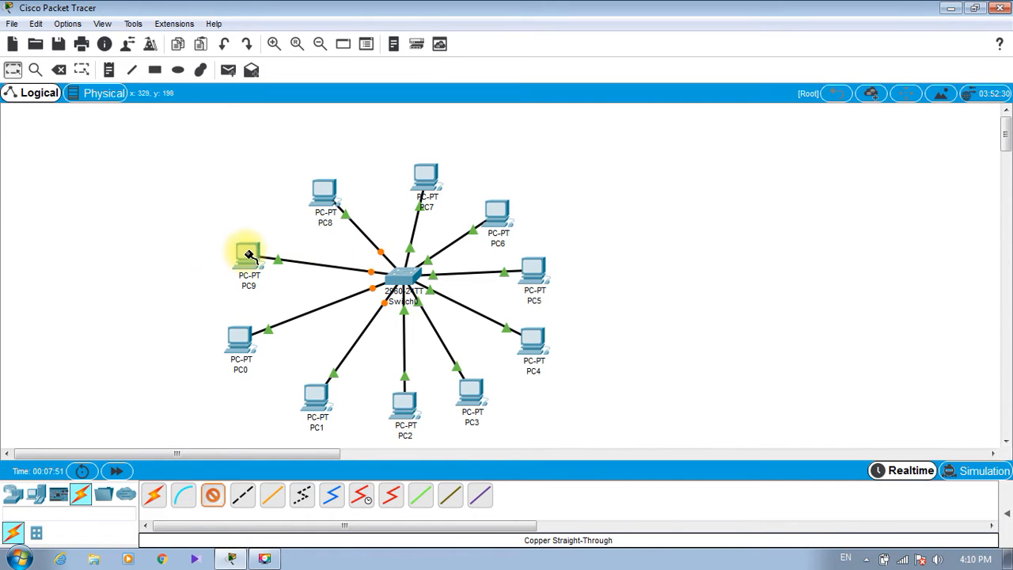
# Give PC9 the static IP address 192.168.10.1 with subnet mask 255.255.255.0 and close its configuration window
pyautogui.moveTo(251, 258)
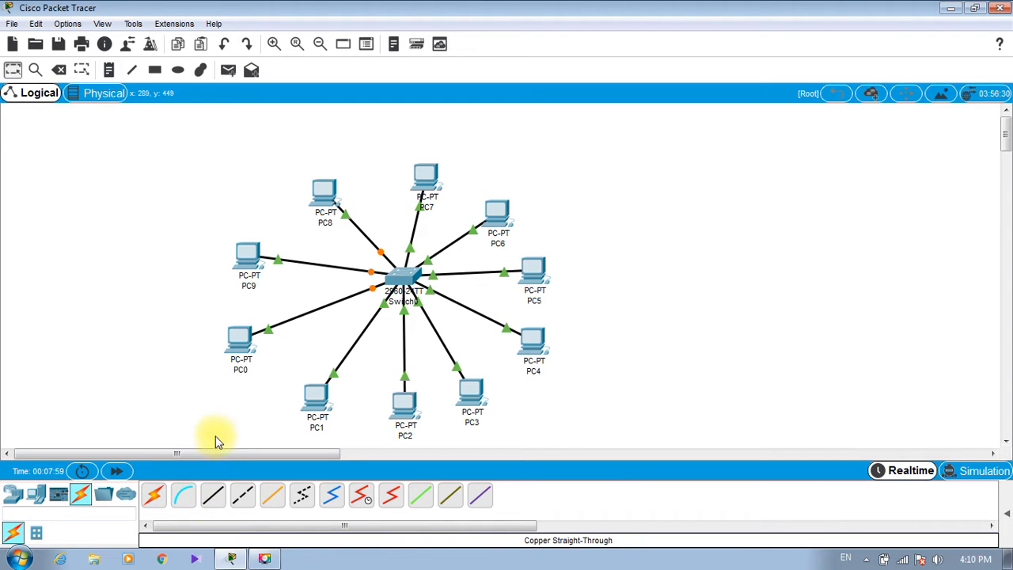
pyautogui.click(248, 267)
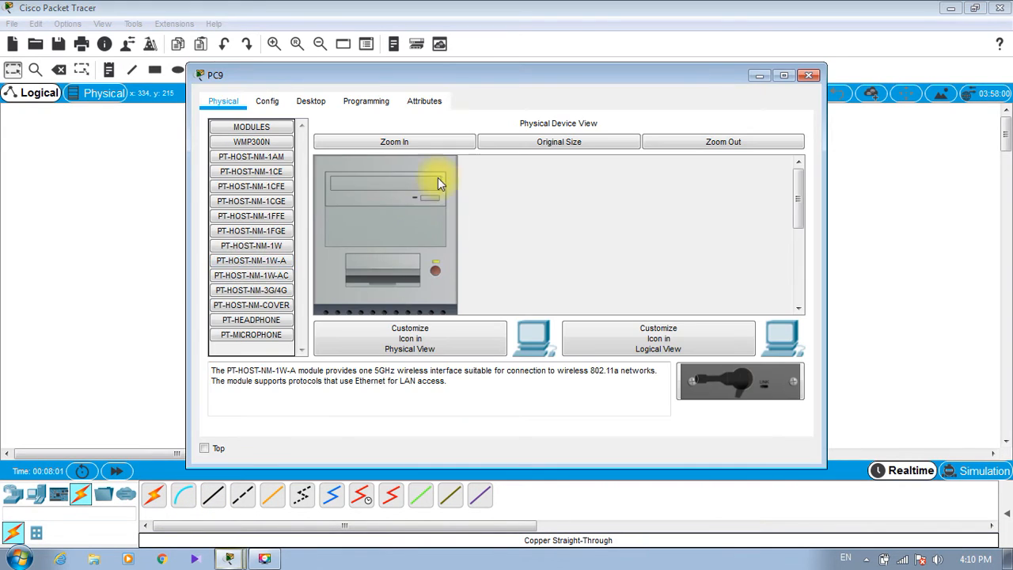
pyautogui.click(312, 103)
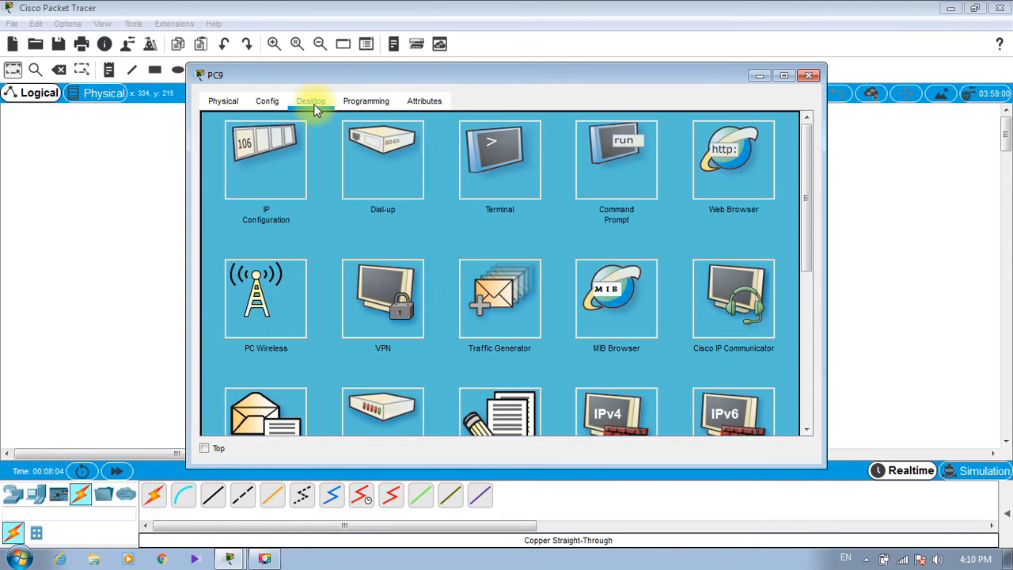
pyautogui.click(280, 160)
pyautogui.click(419, 140)
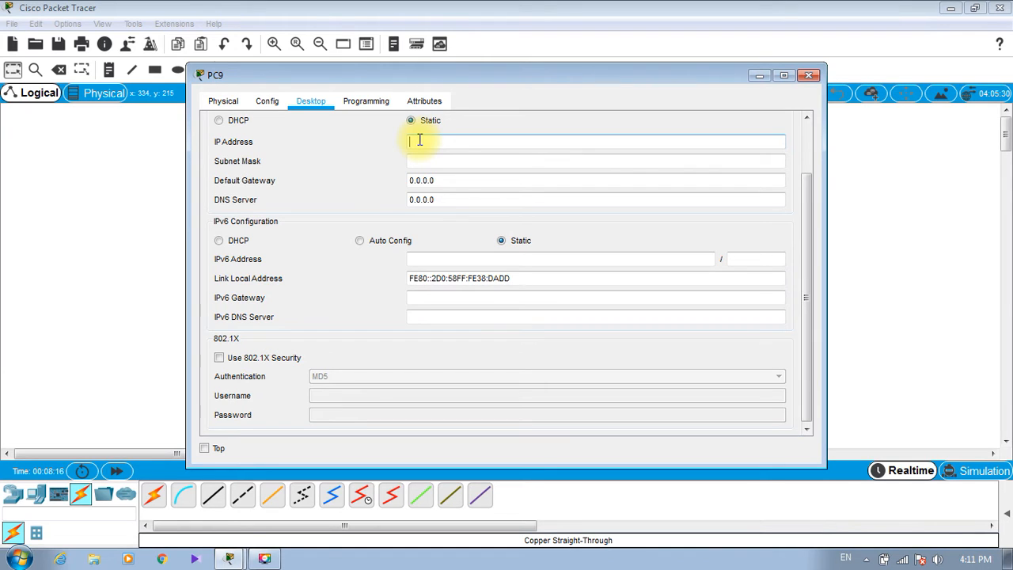
pyautogui.write('192.168.10.1')
pyautogui.click(465, 160)
pyautogui.click(467, 142)
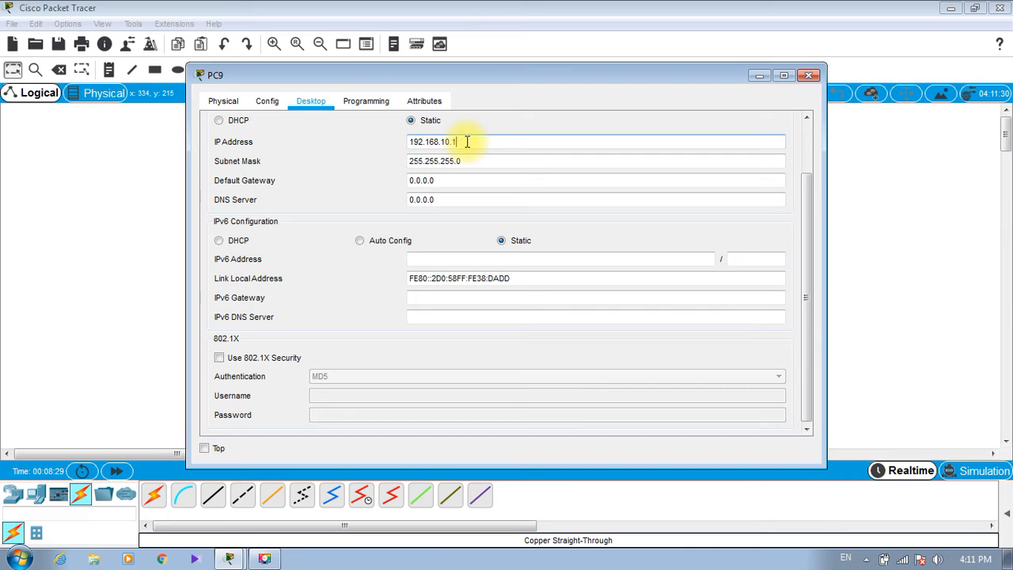
pyautogui.moveTo(467, 142); pyautogui.dragTo(400, 140)
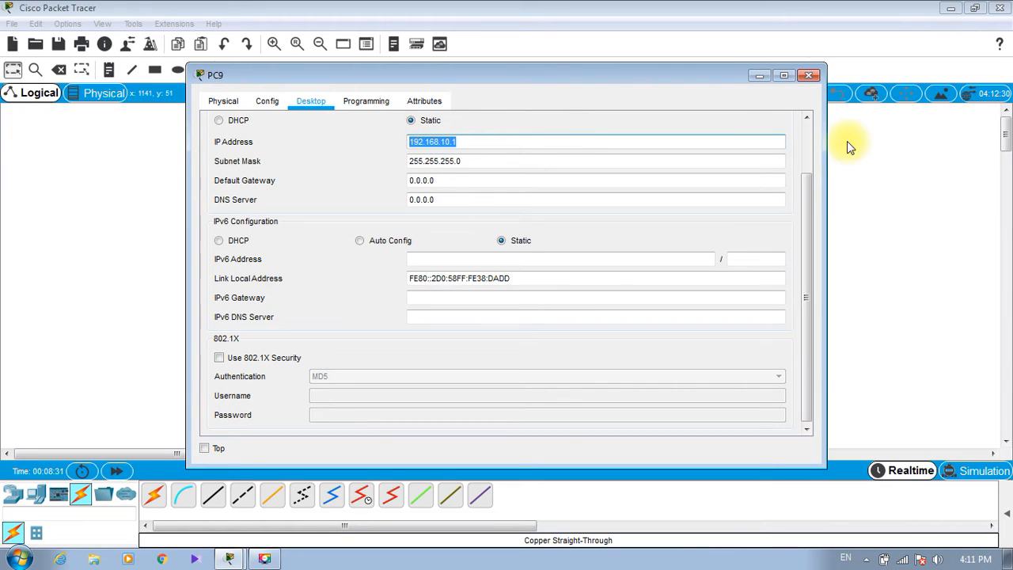
pyautogui.click(808, 74)
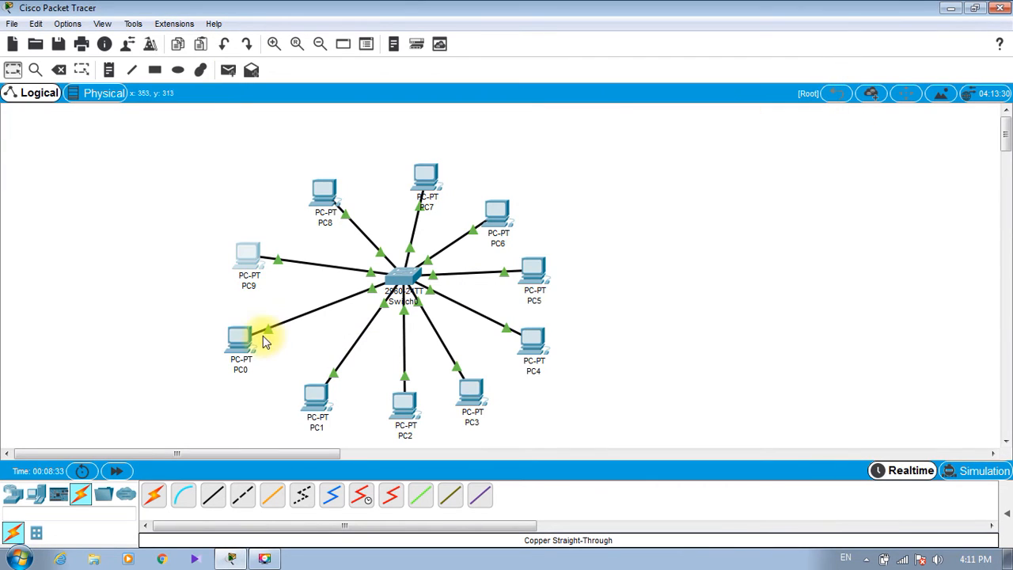
# Give PC0 the static IP address 192.168.10.2 with subnet mask 255.255.255.0 and close its configuration window
pyautogui.click(238, 336)
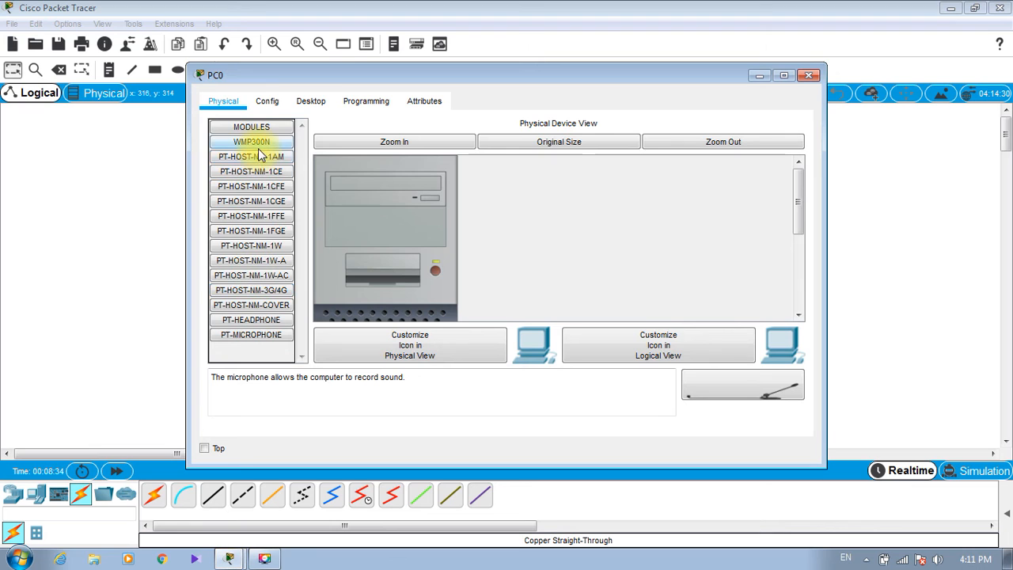
pyautogui.click(310, 103)
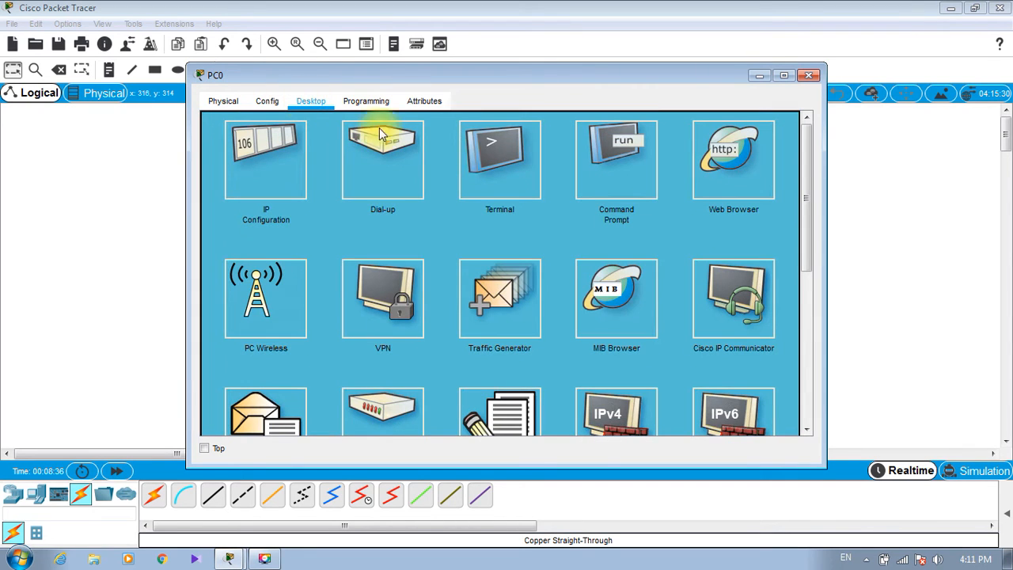
pyautogui.click(265, 171)
pyautogui.click(482, 143)
pyautogui.write('192.168.10.1')
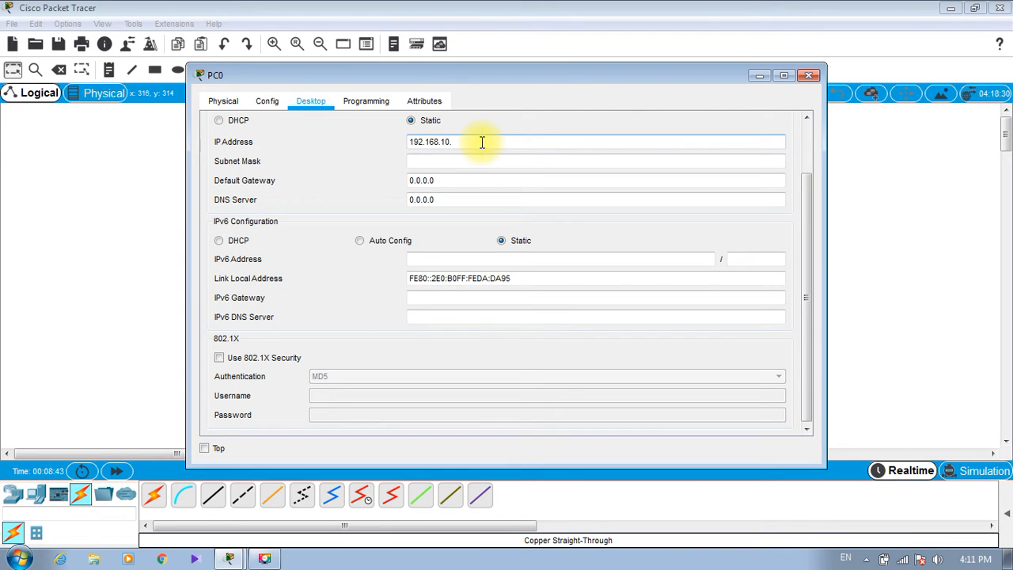
pyautogui.press('Tab')
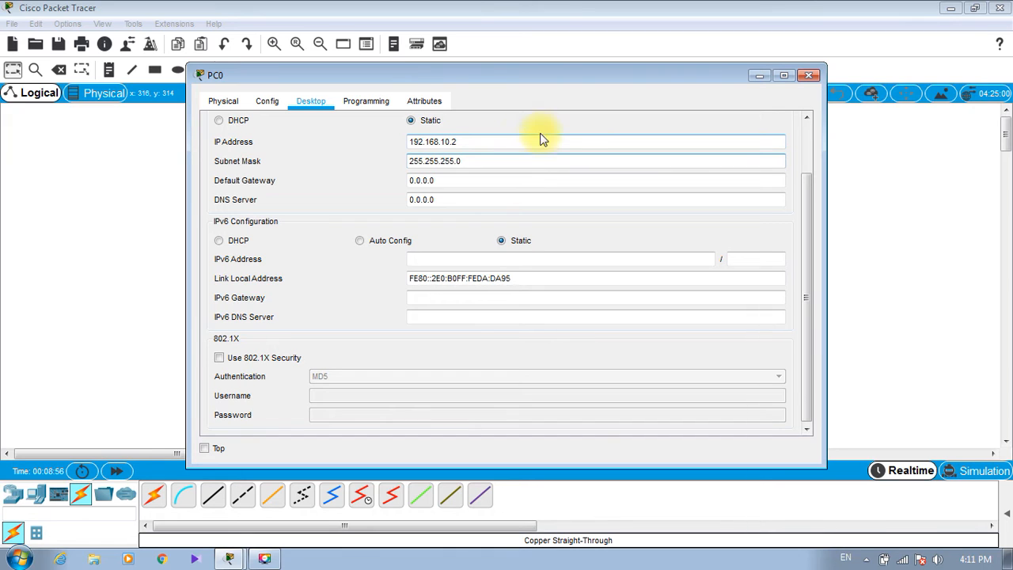
pyautogui.click(809, 76)
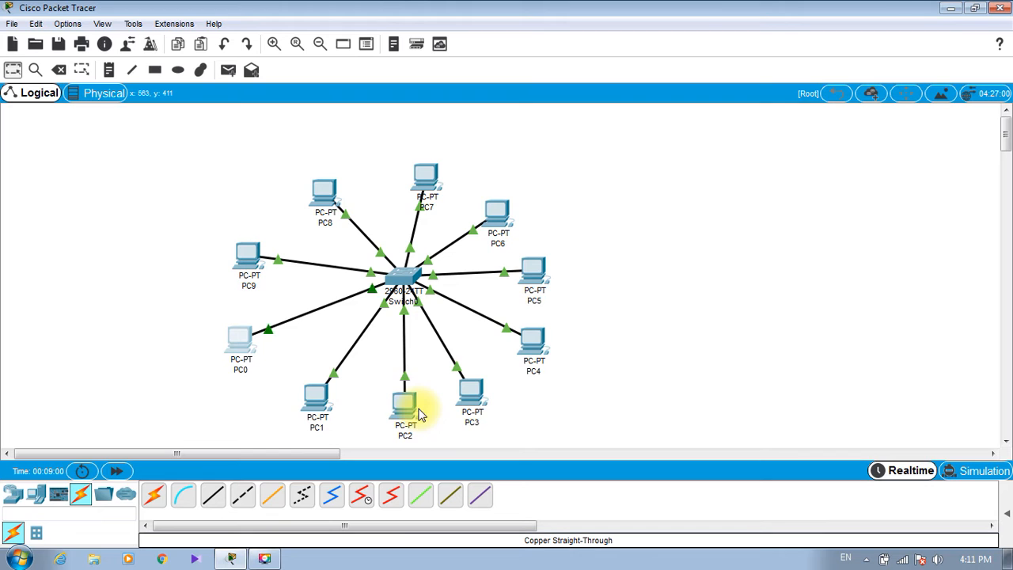
# Give PC1 the static IP address 192.168.10.3 with subnet mask 255.255.255.0 and close its configuration window
pyautogui.click(317, 399)
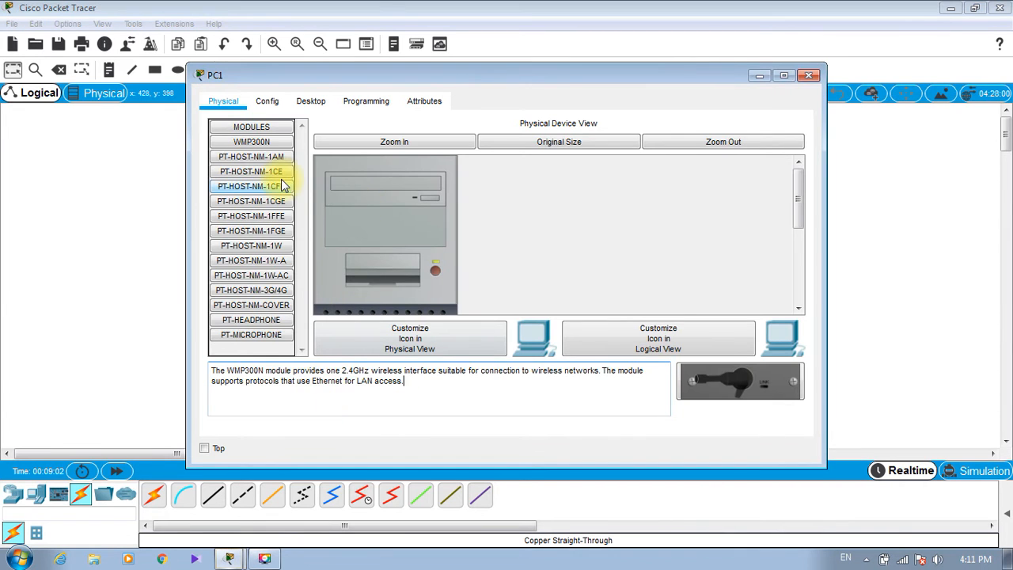
pyautogui.click(311, 100)
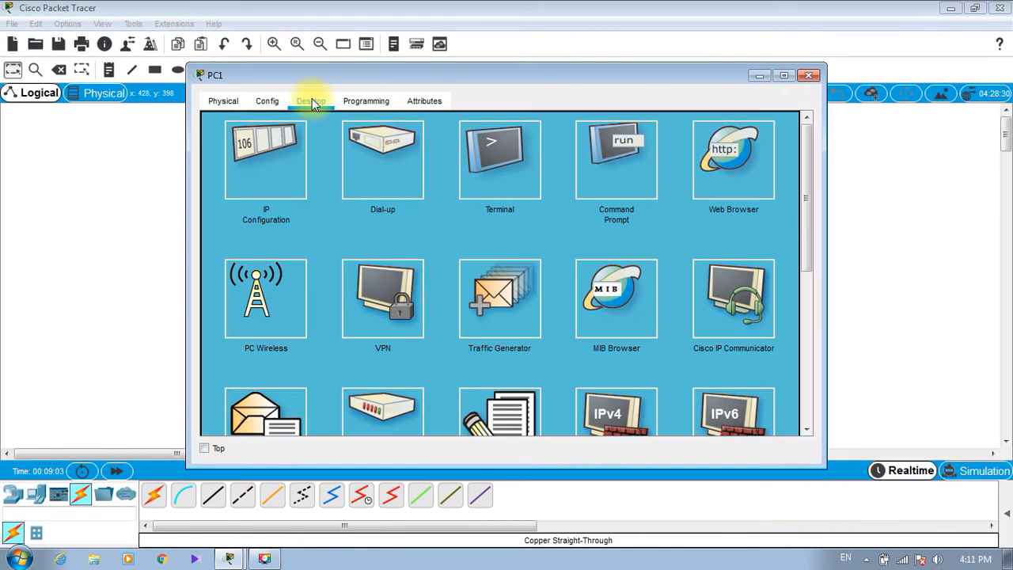
pyautogui.click(279, 156)
pyautogui.click(433, 138)
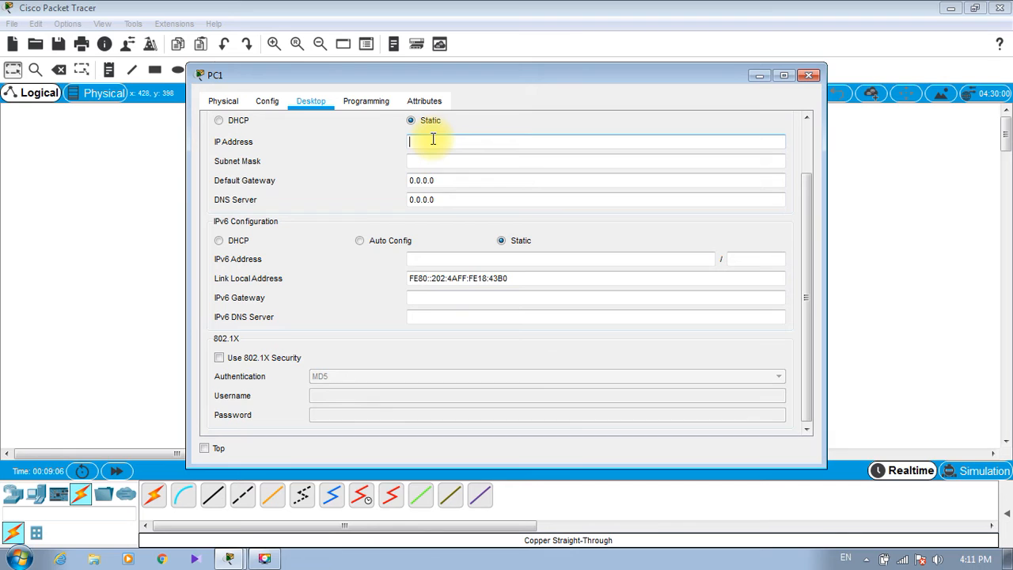
pyautogui.write('192.168.10.13')
pyautogui.click(425, 161)
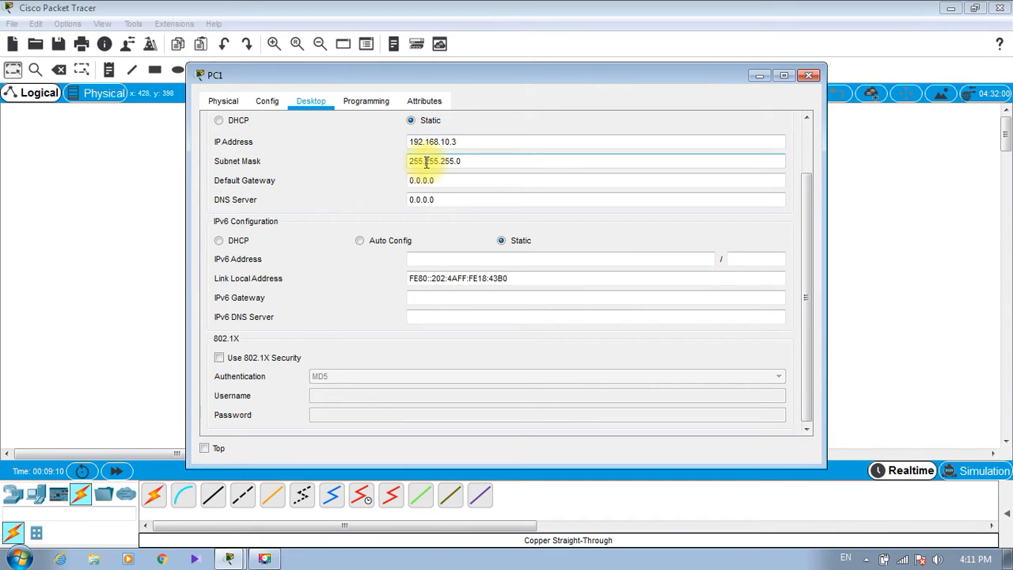
pyautogui.click(809, 74)
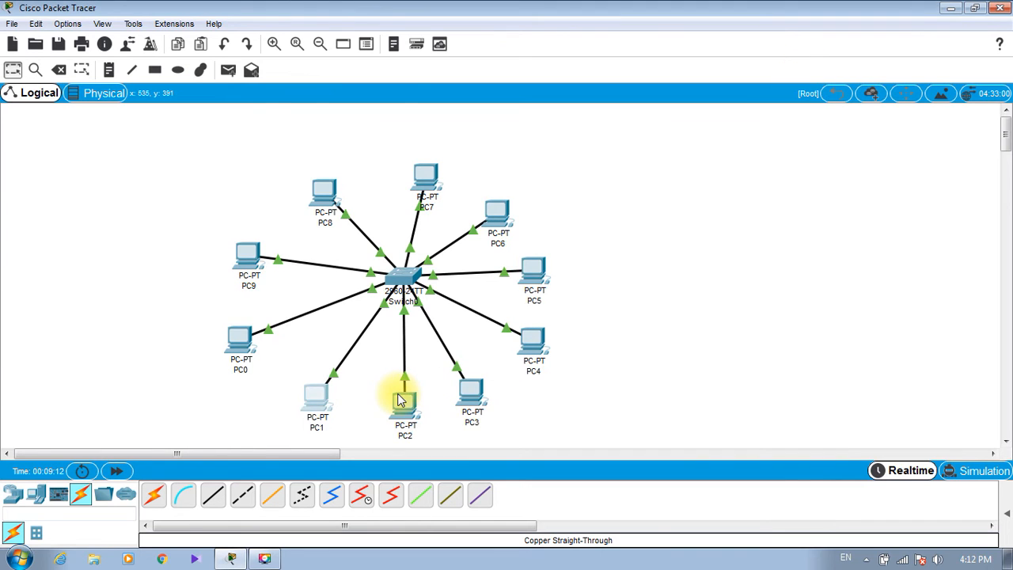
# Give PC2 the static IP address 192.168.10.4 with subnet mask 255.255.255.0 and close its configuration window
pyautogui.click(400, 400)
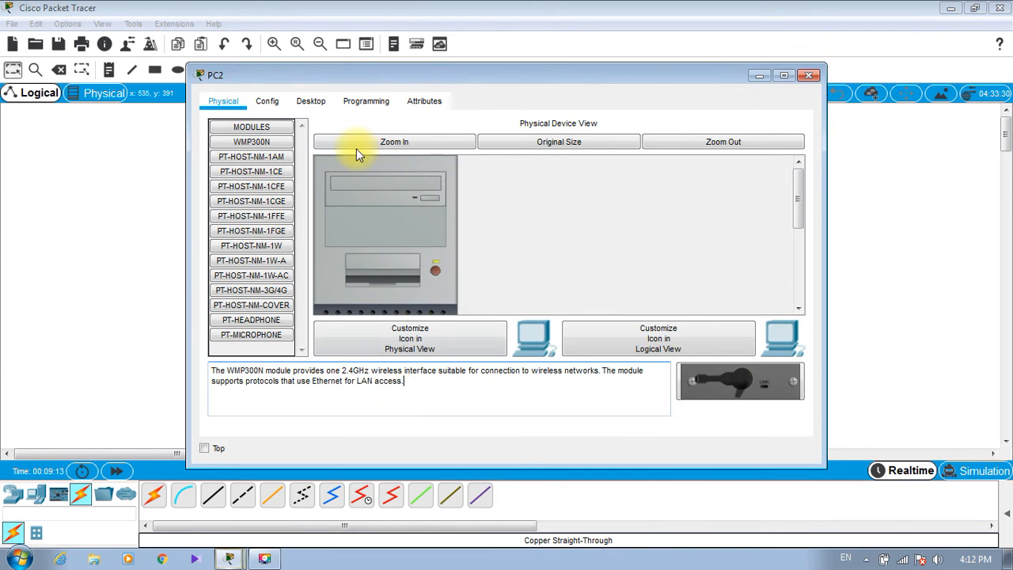
pyautogui.click(318, 101)
pyautogui.click(261, 154)
pyautogui.click(452, 142)
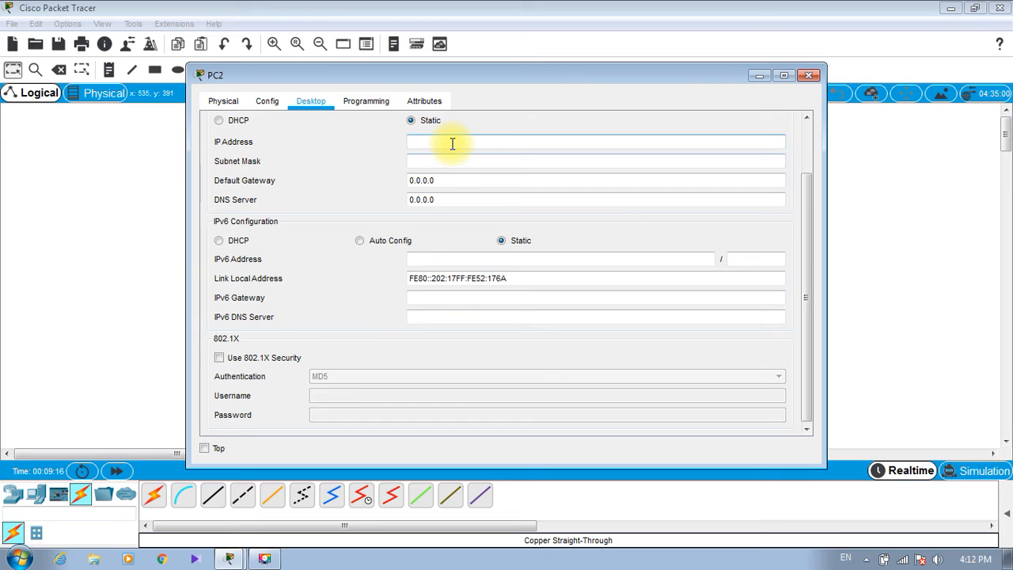
pyautogui.write('192.168.10.4')
pyautogui.click(468, 161)
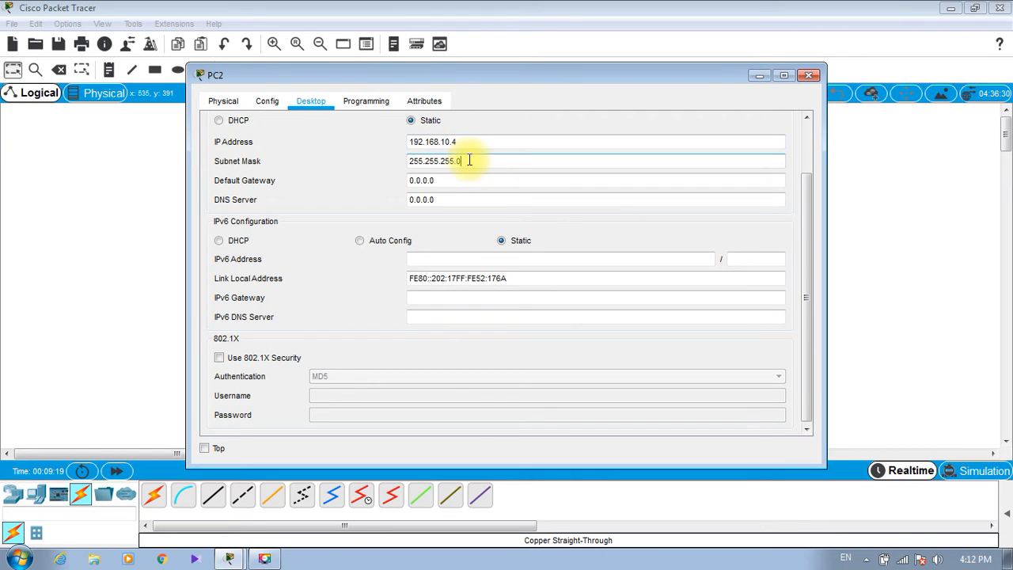
pyautogui.click(809, 75)
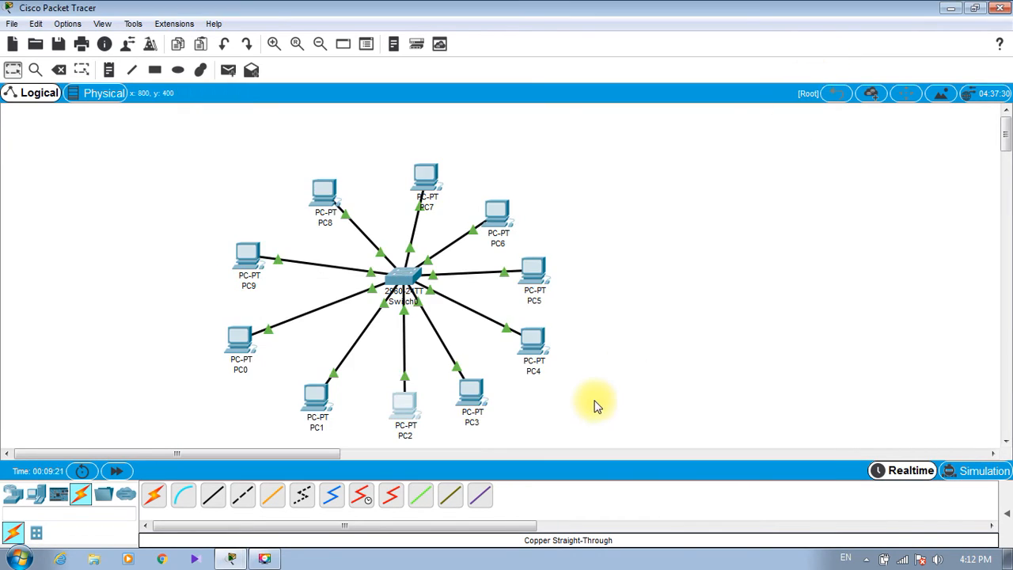
# Give PC3 the static IP address 192.168.10.5 with the default subnet mask and close its configuration window
pyautogui.click(470, 396)
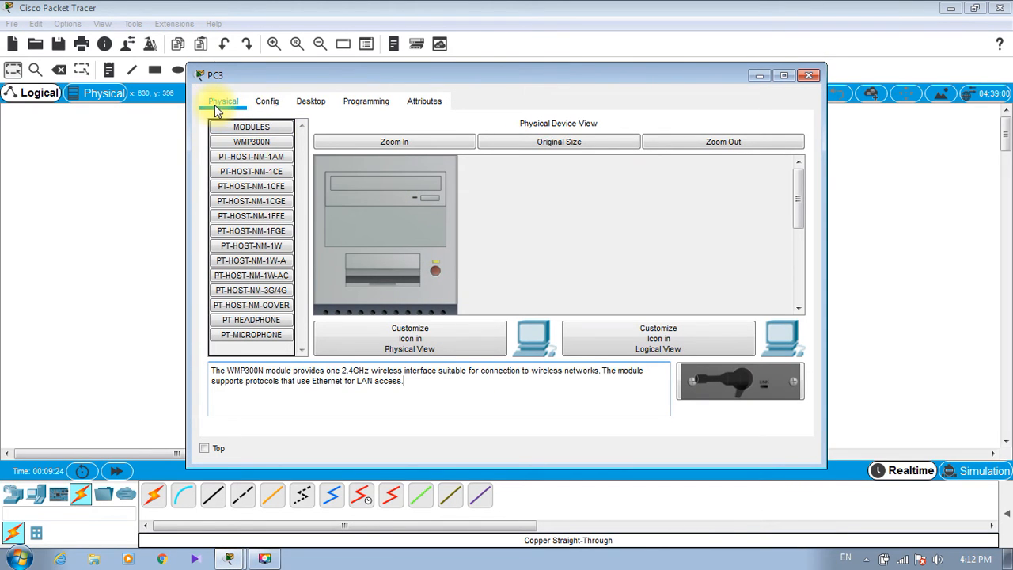
pyautogui.click(313, 101)
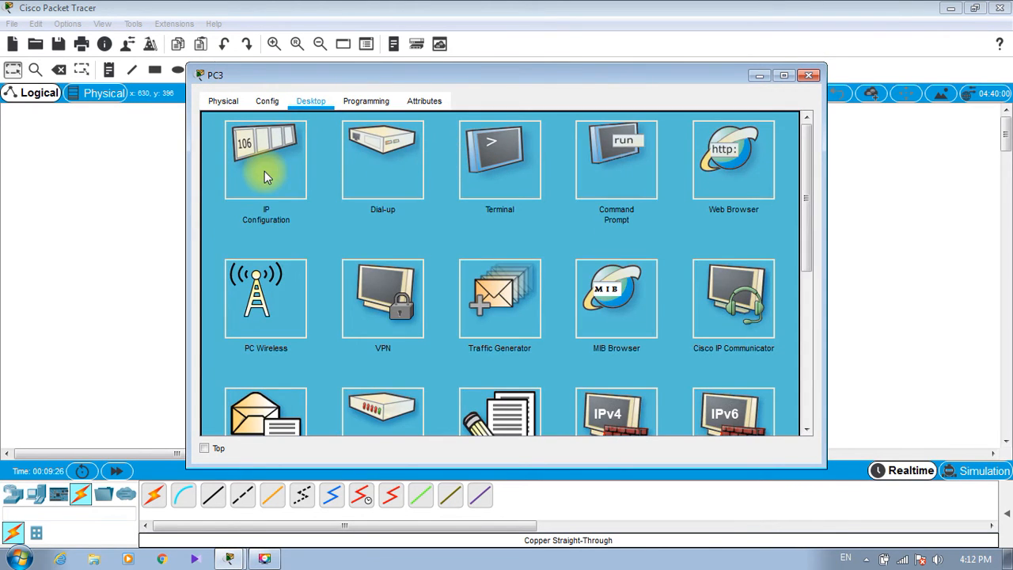
pyautogui.click(266, 171)
pyautogui.click(418, 142)
pyautogui.write('192.168.10.15')
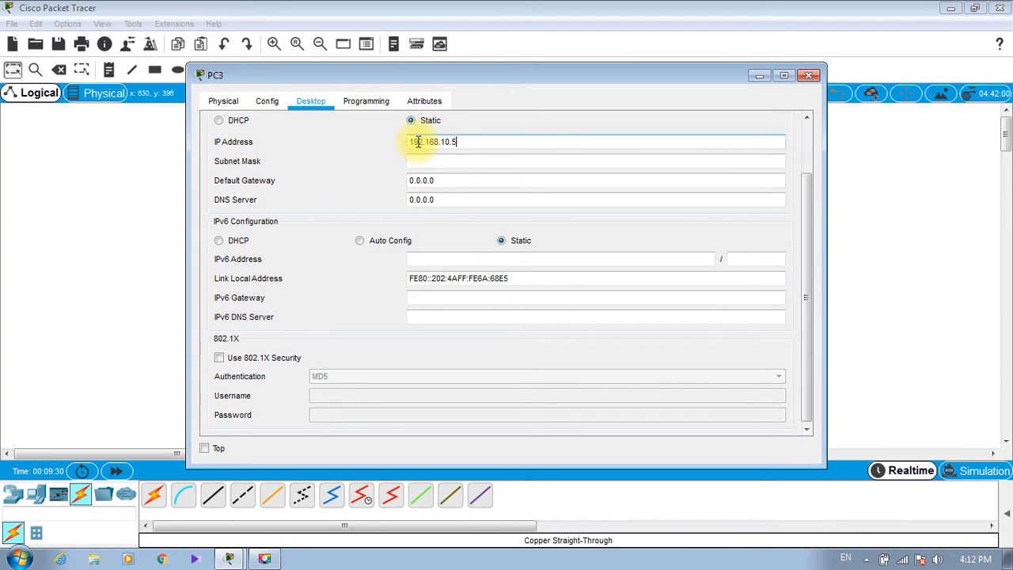
pyautogui.click(430, 164)
pyautogui.click(809, 76)
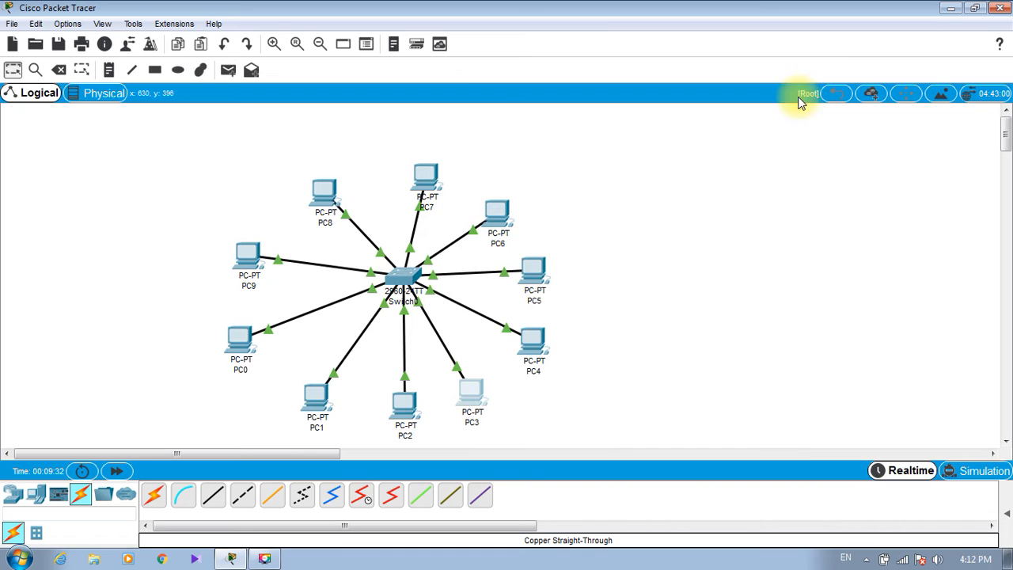
# Give PC4 the static IP address 192.168.10.6 with subnet mask 255.255.255.0 and close its configuration window
pyautogui.click(535, 361)
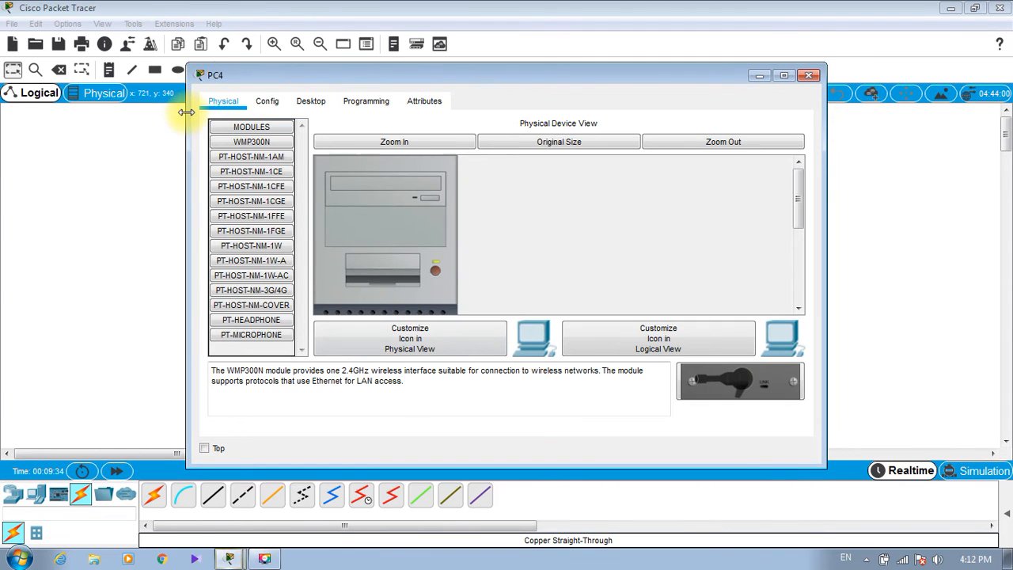
pyautogui.click(304, 107)
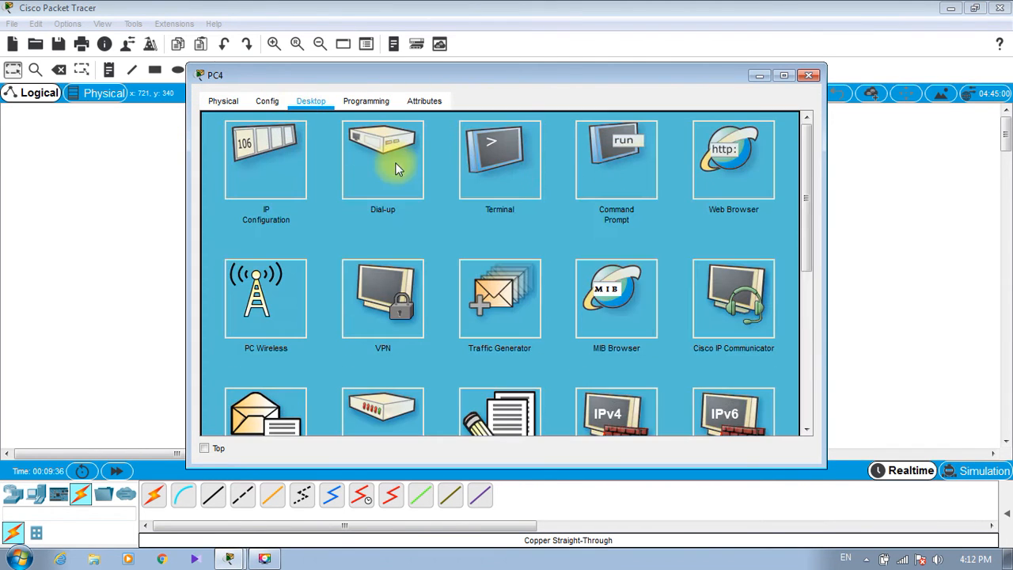
pyautogui.click(273, 159)
pyautogui.click(428, 148)
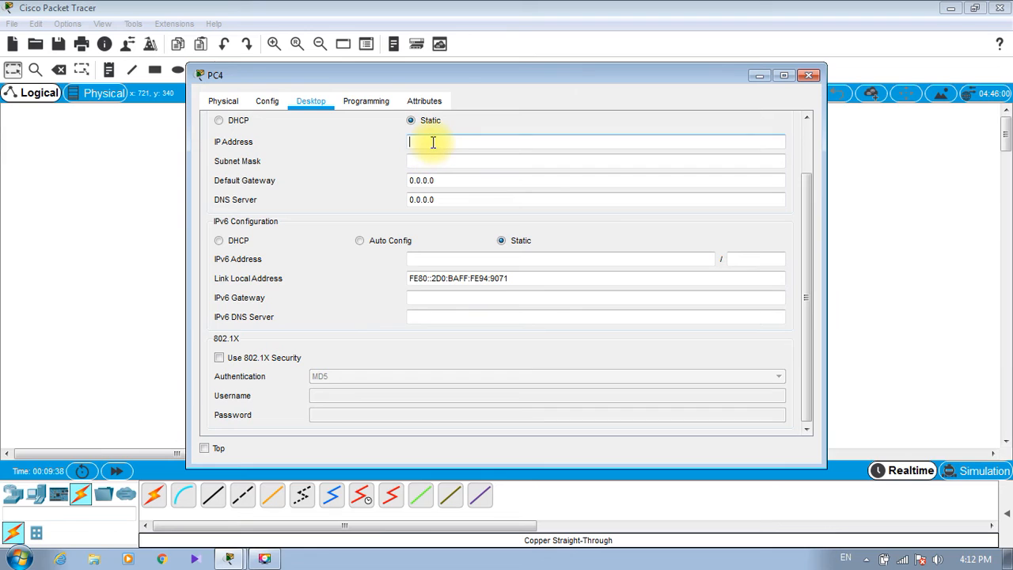
pyautogui.write('192.168.10.1')
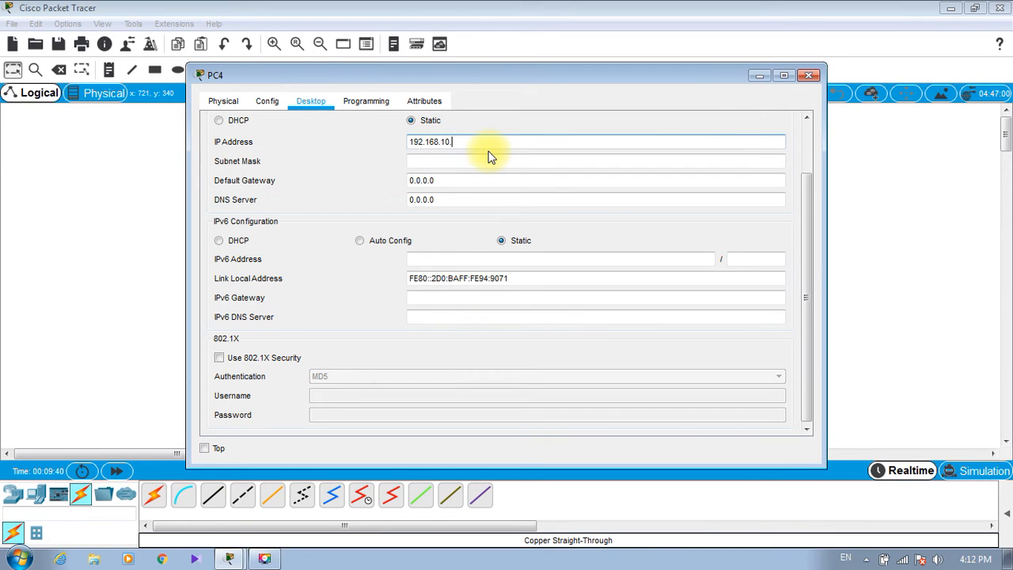
pyautogui.click(464, 159)
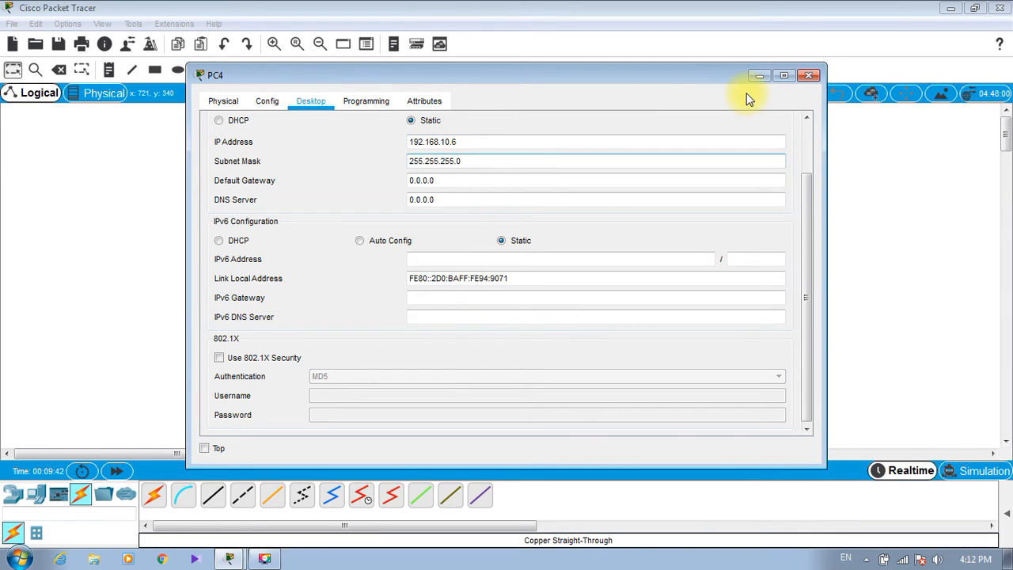
pyautogui.click(809, 75)
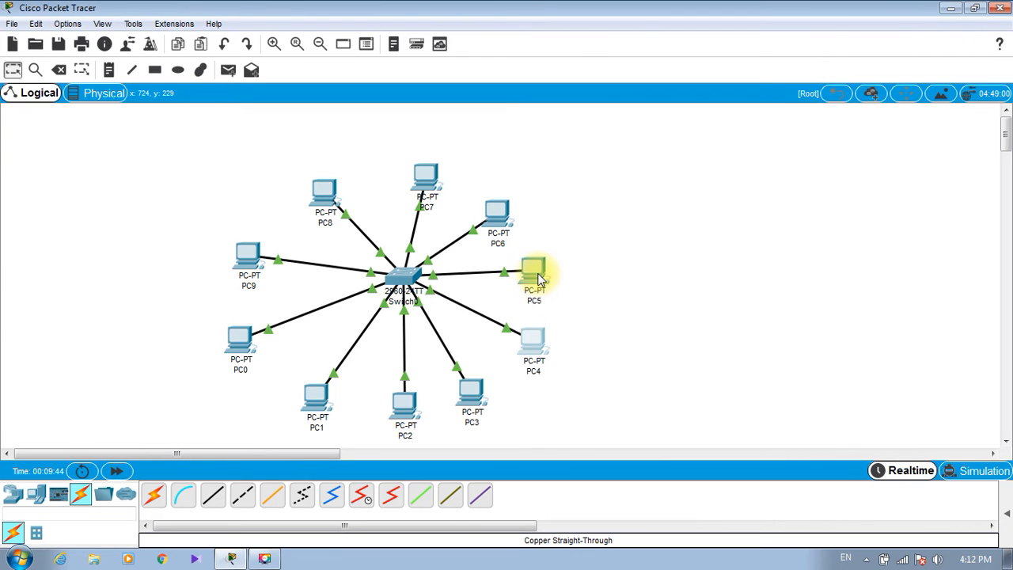
# Give PC5 the static IP address 192.168.10.7 with subnet mask 255.255.255.0 and close its configuration window
pyautogui.click(538, 278)
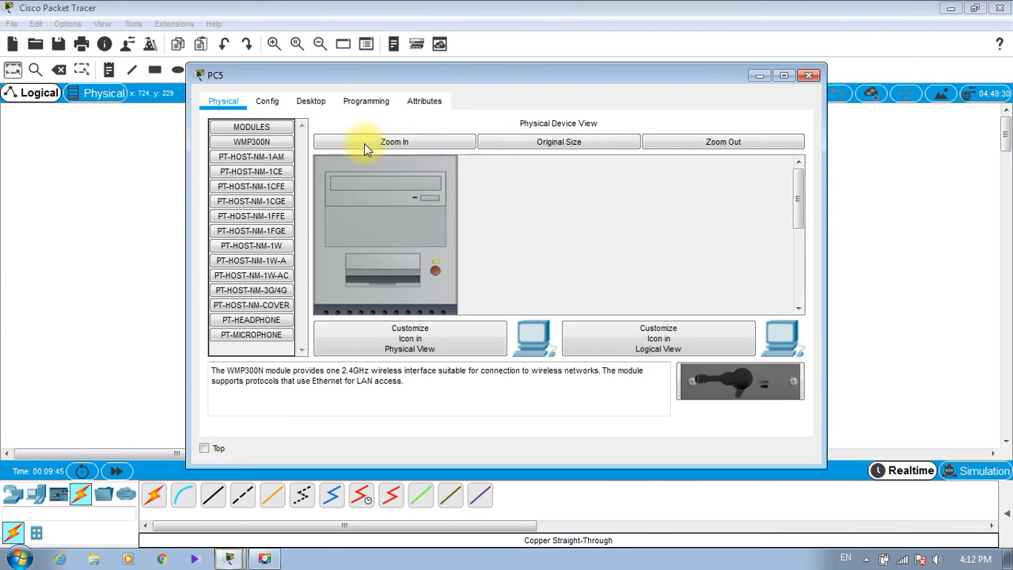
pyautogui.click(310, 101)
pyautogui.click(280, 166)
pyautogui.click(446, 141)
pyautogui.write('192.168.1.1')
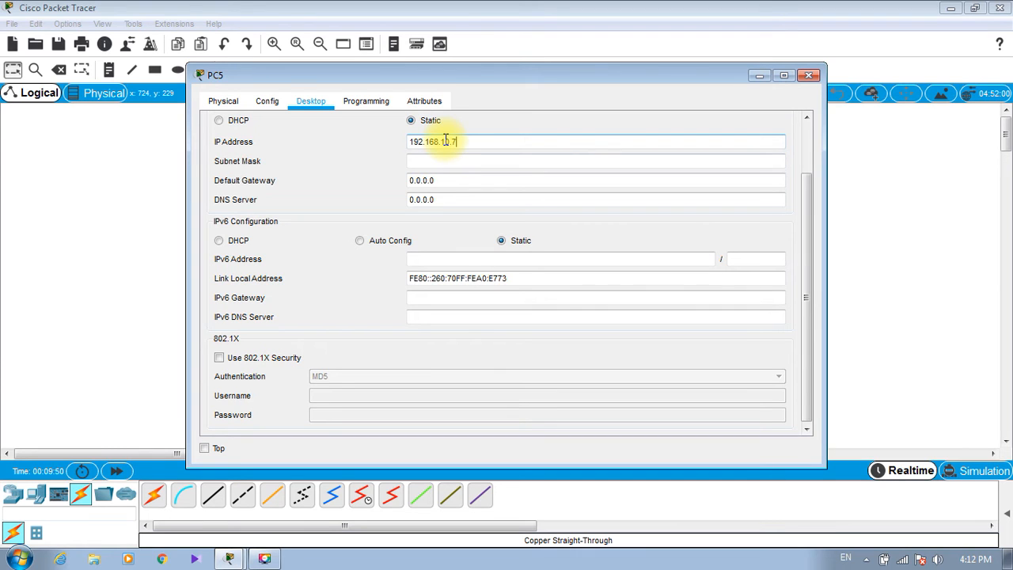
pyautogui.click(448, 161)
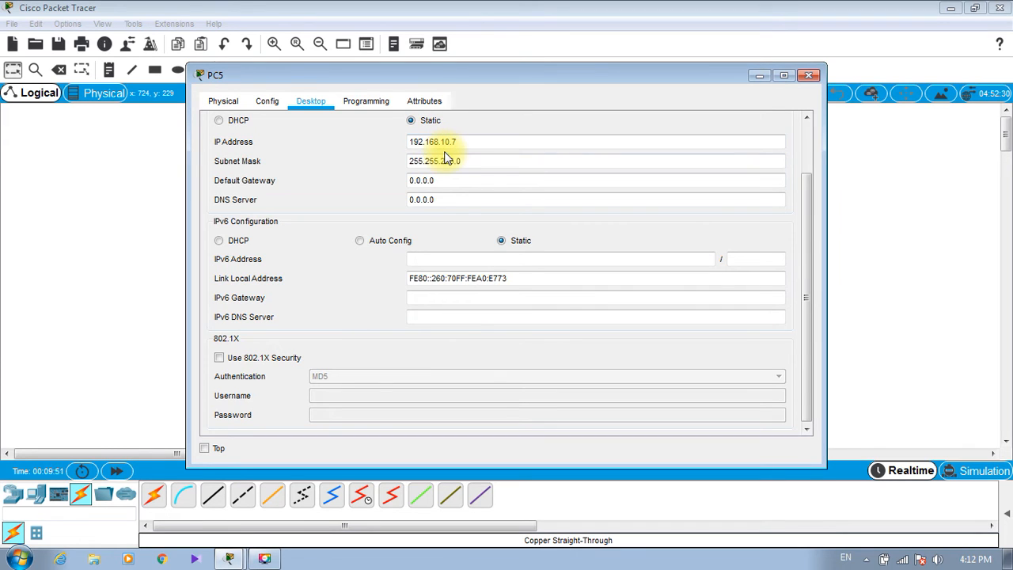
pyautogui.click(807, 76)
# Give PC6 the static IP address 192.168.10.8 with the default subnet mask and close its configuration window
pyautogui.click(484, 222)
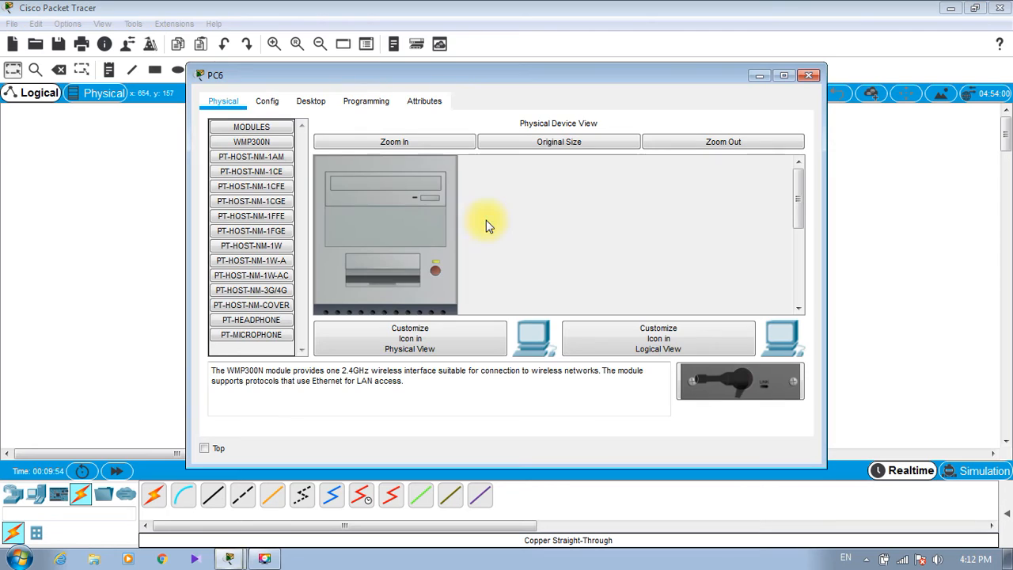
pyautogui.click(310, 100)
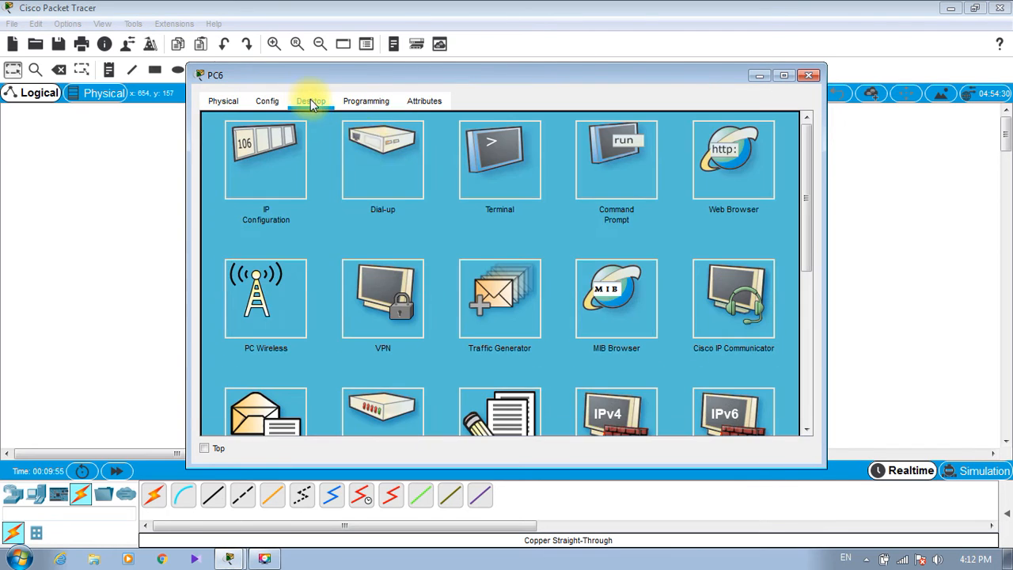
pyautogui.click(299, 155)
pyautogui.click(444, 141)
pyautogui.write('192.168.10.1')
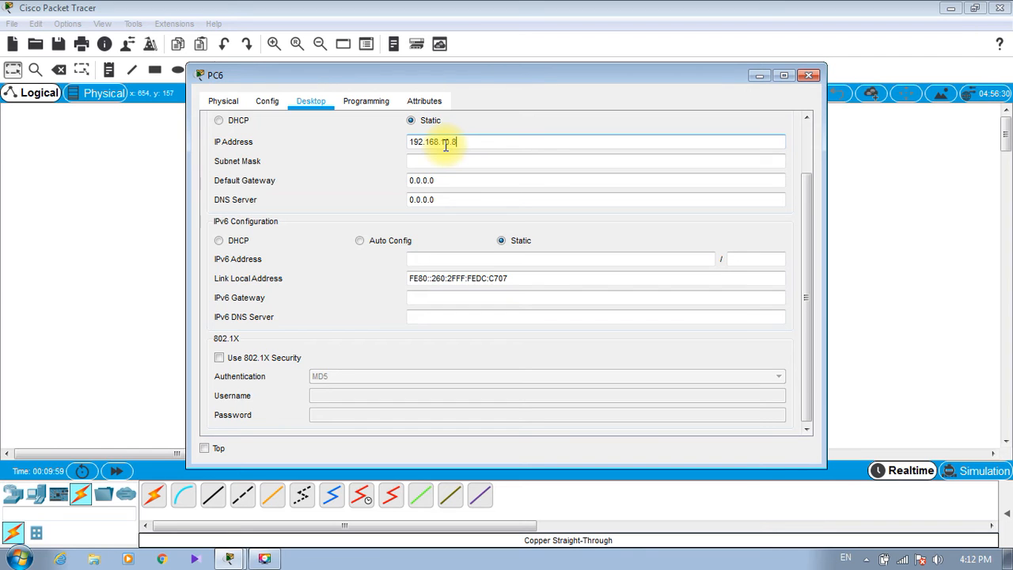
pyautogui.click(450, 161)
pyautogui.click(809, 75)
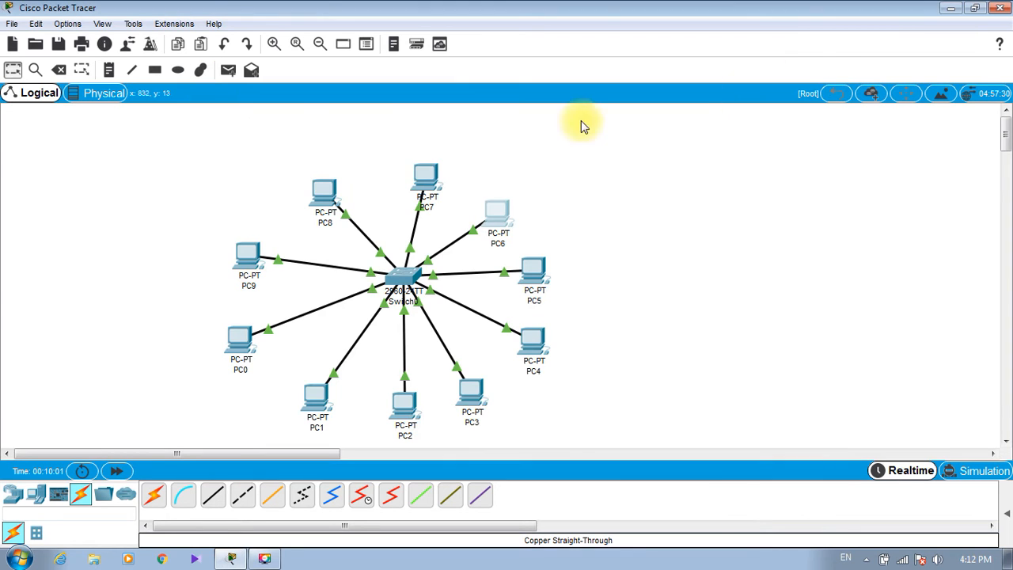
# Give PC7 a static IP address in the 192.168.10 range with the default subnet mask and close its configuration window
pyautogui.click(425, 172)
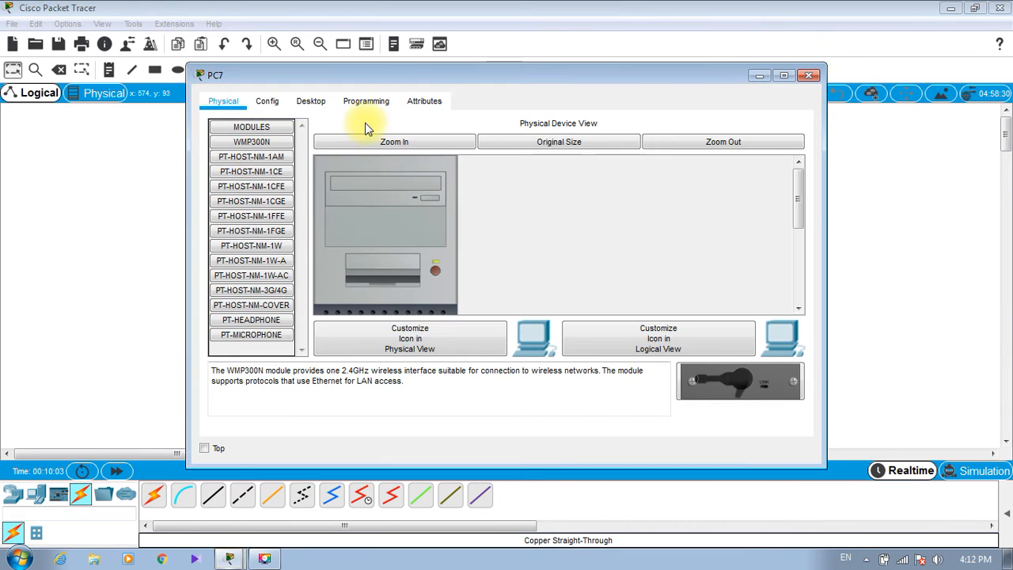
pyautogui.click(310, 100)
pyautogui.click(261, 163)
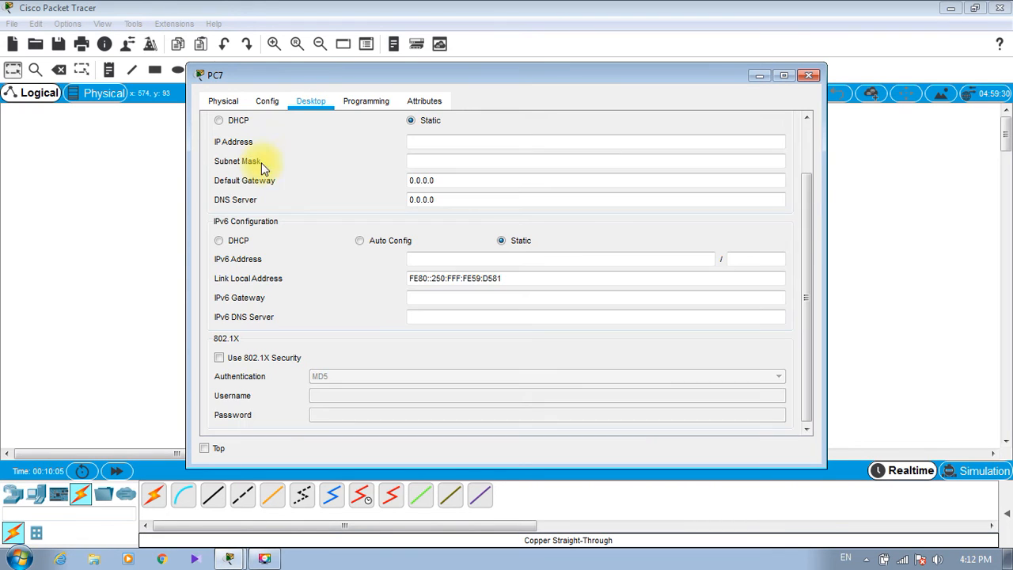
pyautogui.click(421, 140)
pyautogui.write('192.168.10.1')
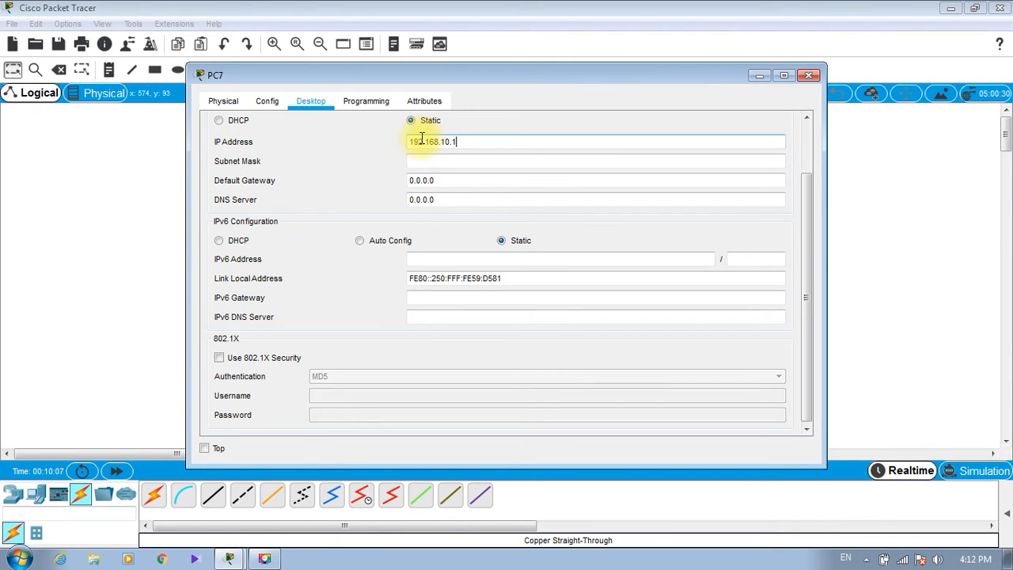
pyautogui.press('Tab')
pyautogui.click(808, 74)
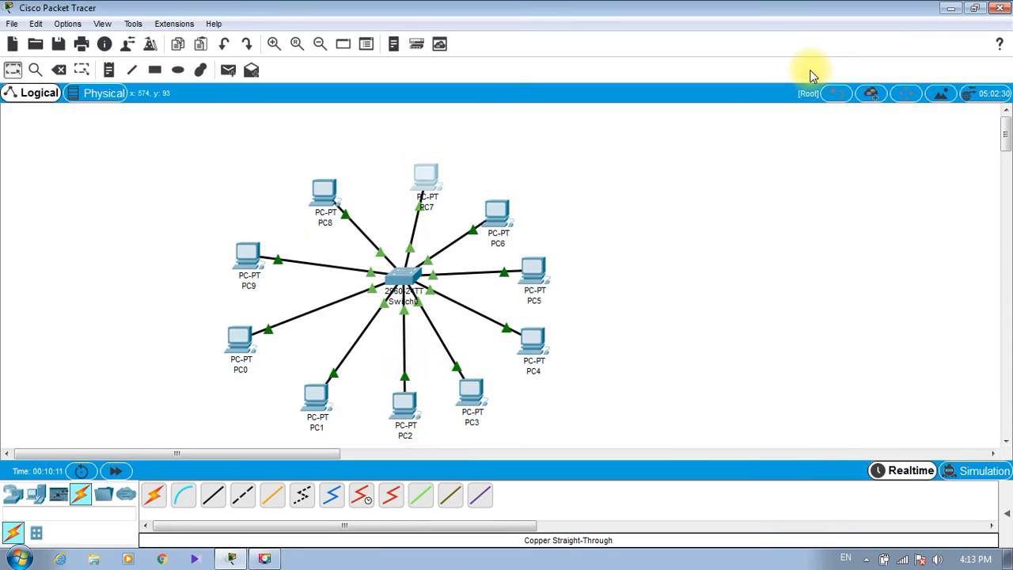
# Give PC8 the static IP address 192.168.10.10 with the default subnet mask and close its configuration window
pyautogui.click(332, 190)
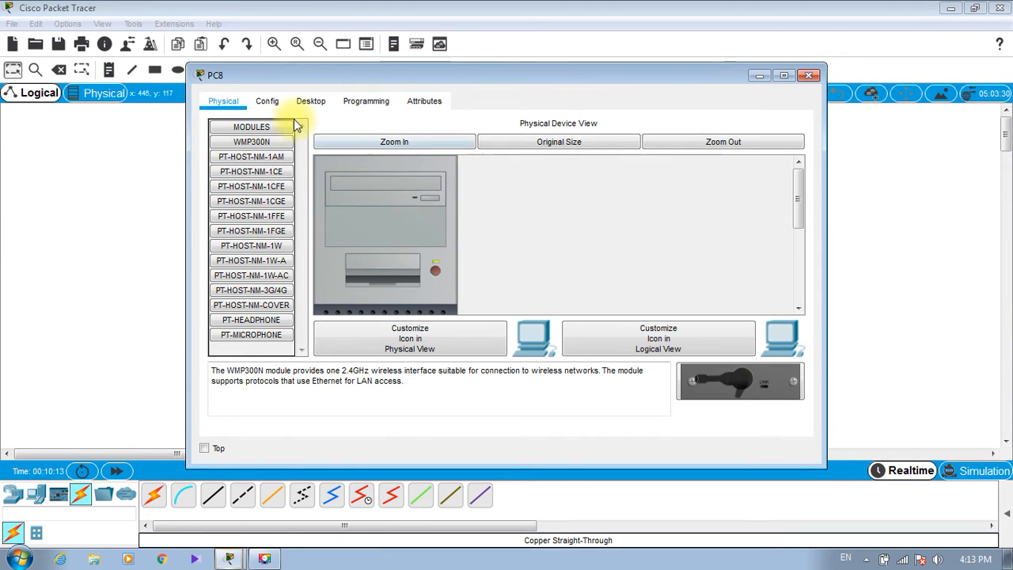
pyautogui.click(314, 103)
pyautogui.click(285, 164)
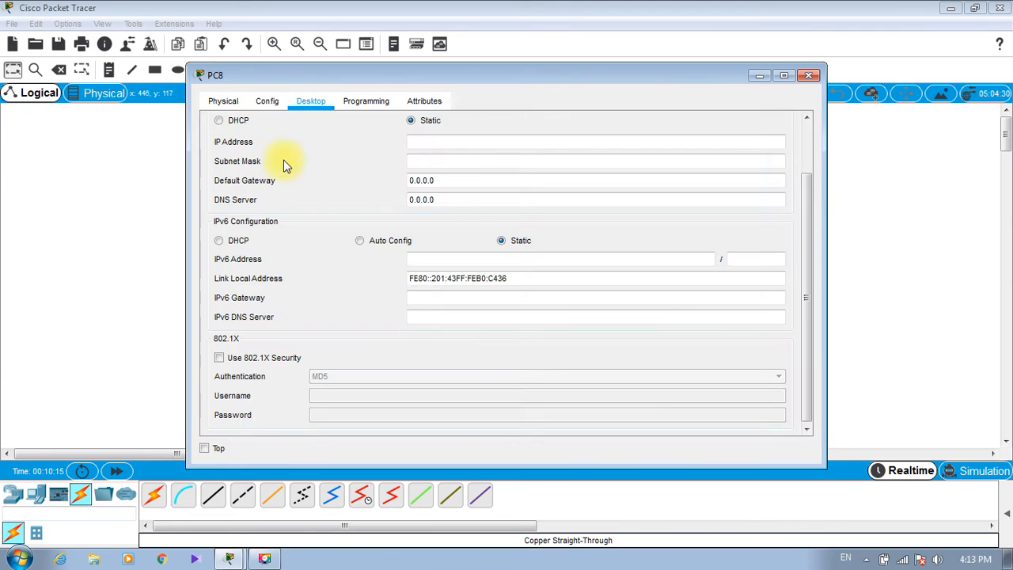
pyautogui.click(502, 145)
pyautogui.write('192.168.10.1')
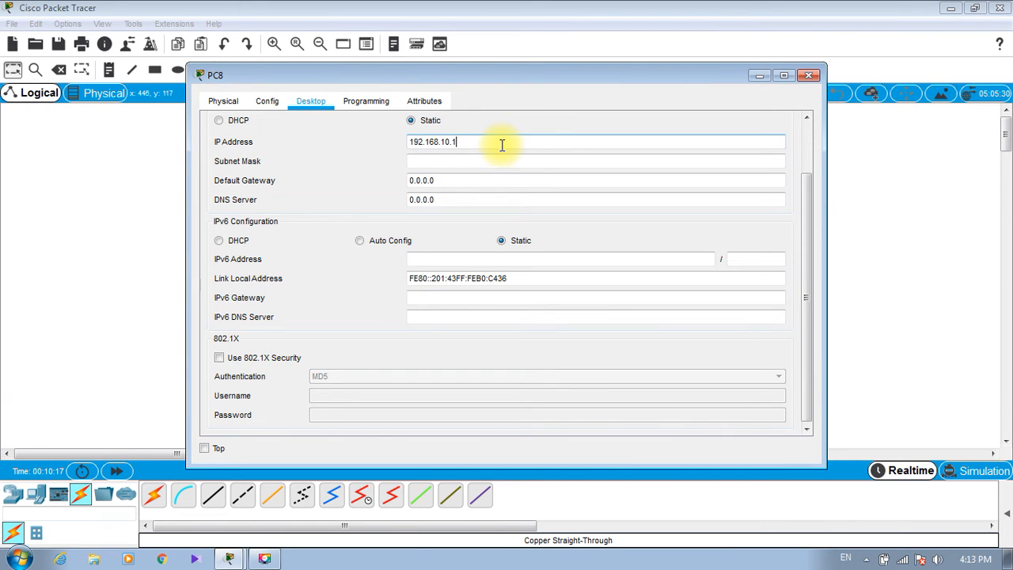
pyautogui.write('0')
pyautogui.click(485, 162)
pyautogui.click(809, 75)
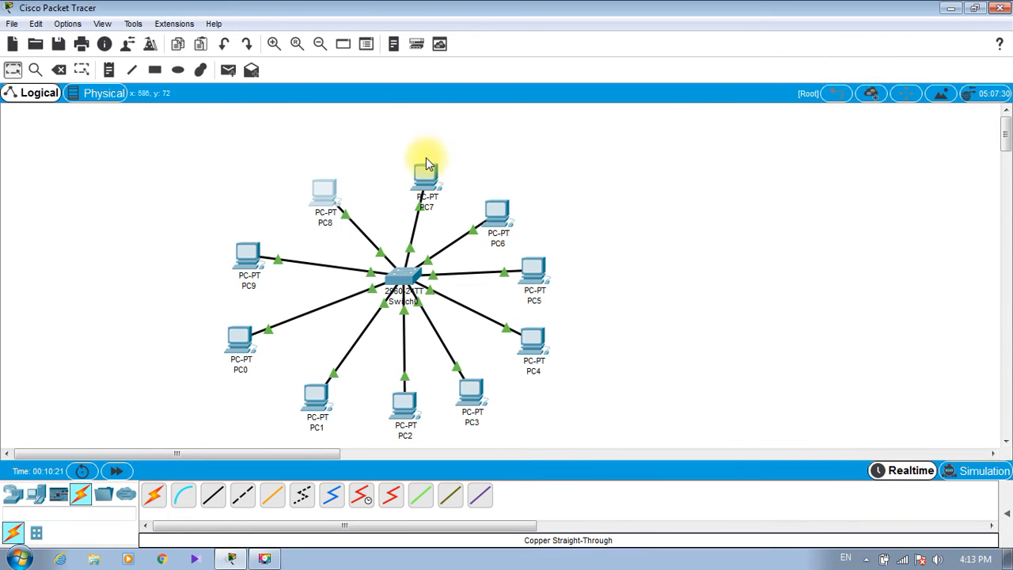
# Check PC9's IP address and subnet mask in its IP configuration and close its window
pyautogui.click(249, 251)
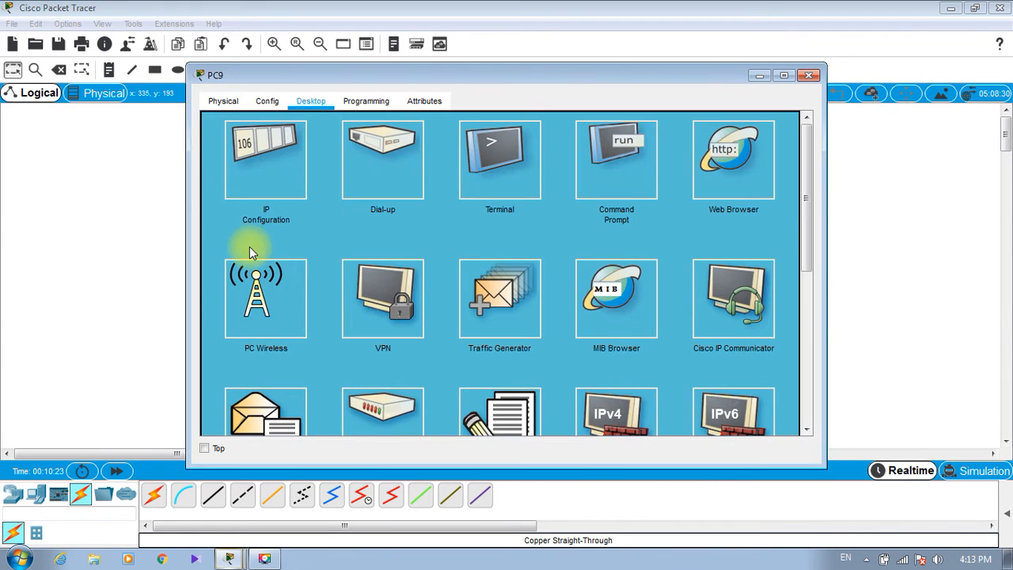
pyautogui.click(255, 170)
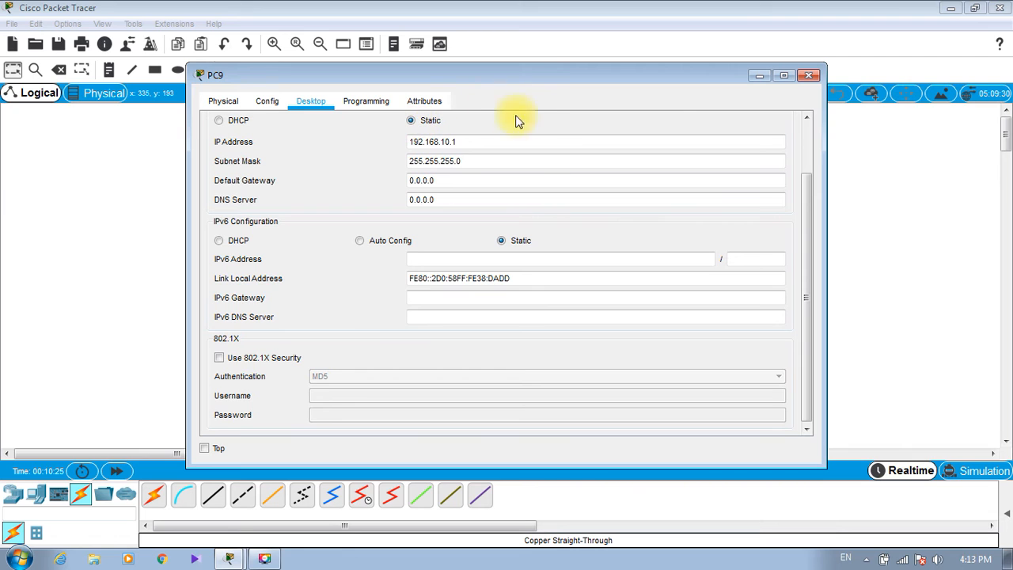
pyautogui.click(809, 76)
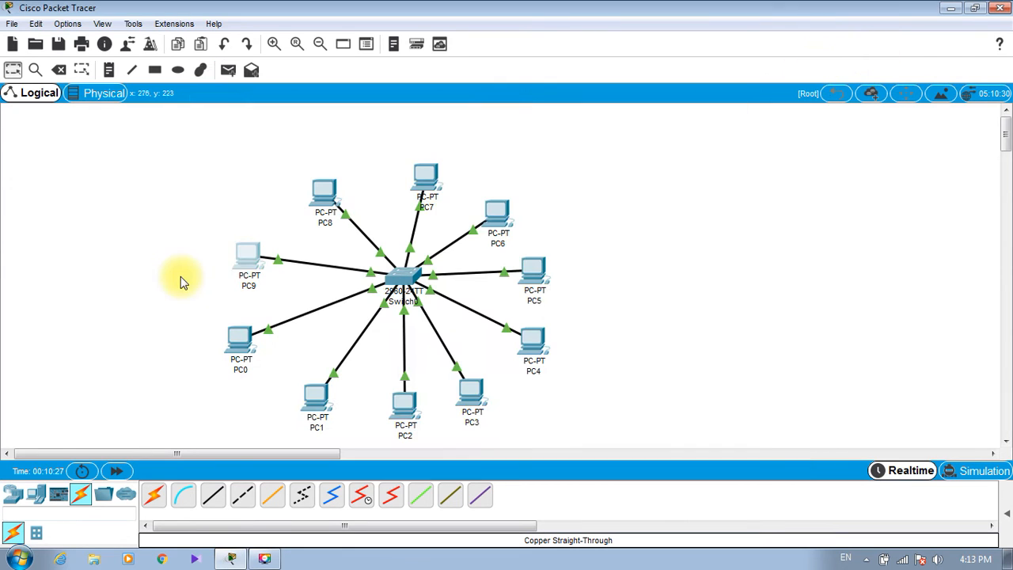
# Run ipconfig in PC9's command prompt to review its addressing, and close the PC9 window
pyautogui.click(258, 259)
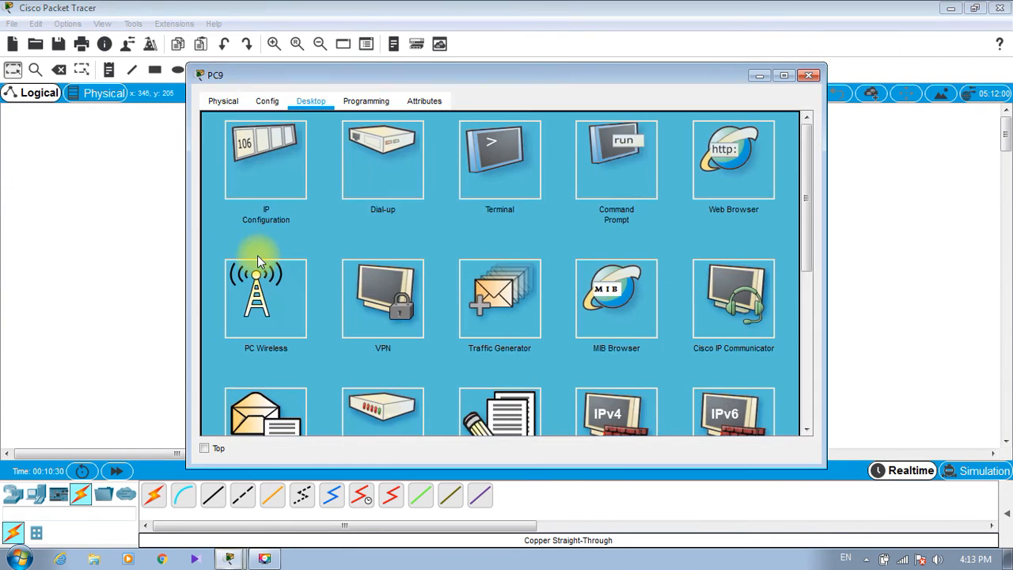
pyautogui.click(591, 169)
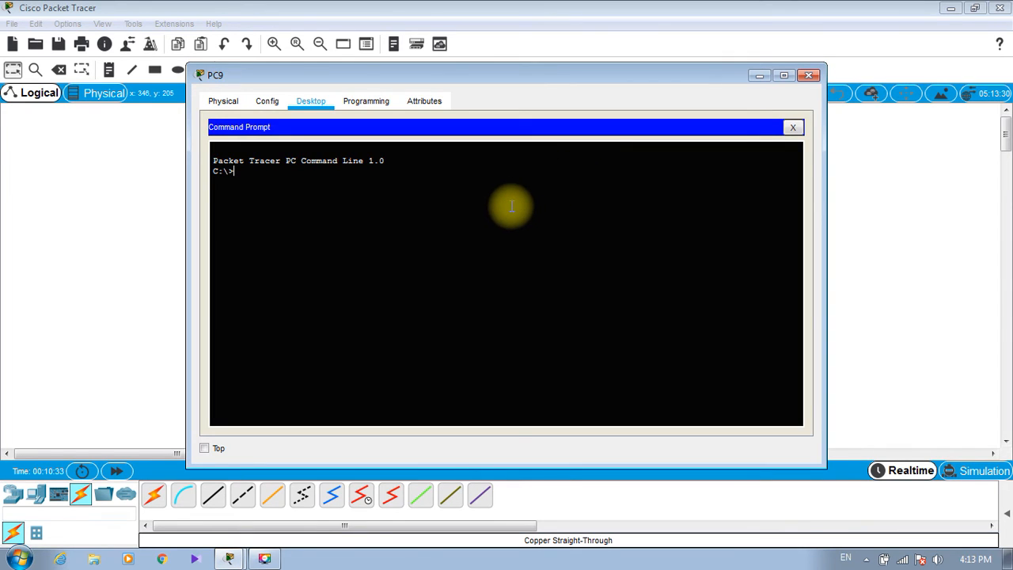
pyautogui.write('ipconfig')
pyautogui.press('Return')
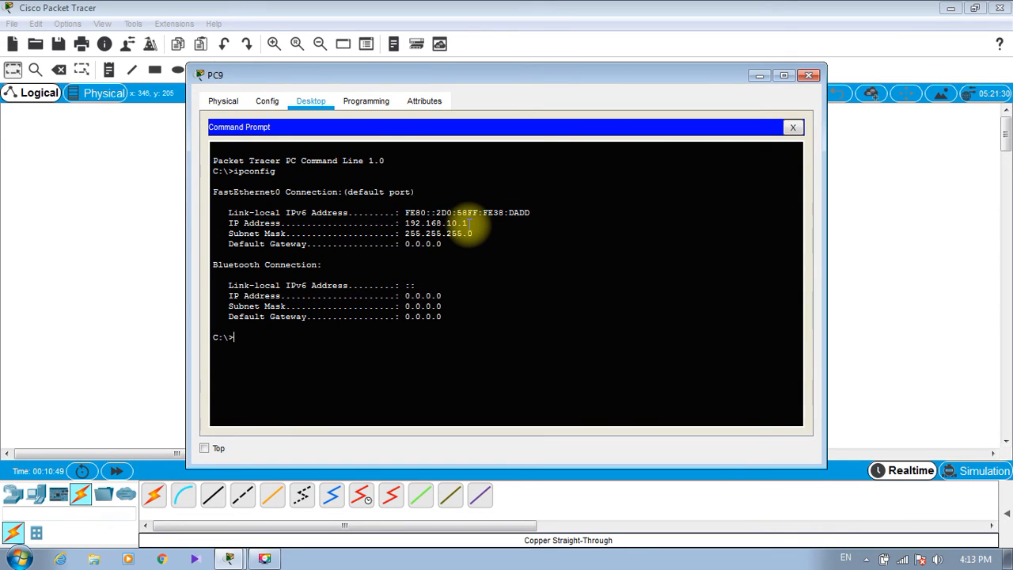
pyautogui.click(811, 74)
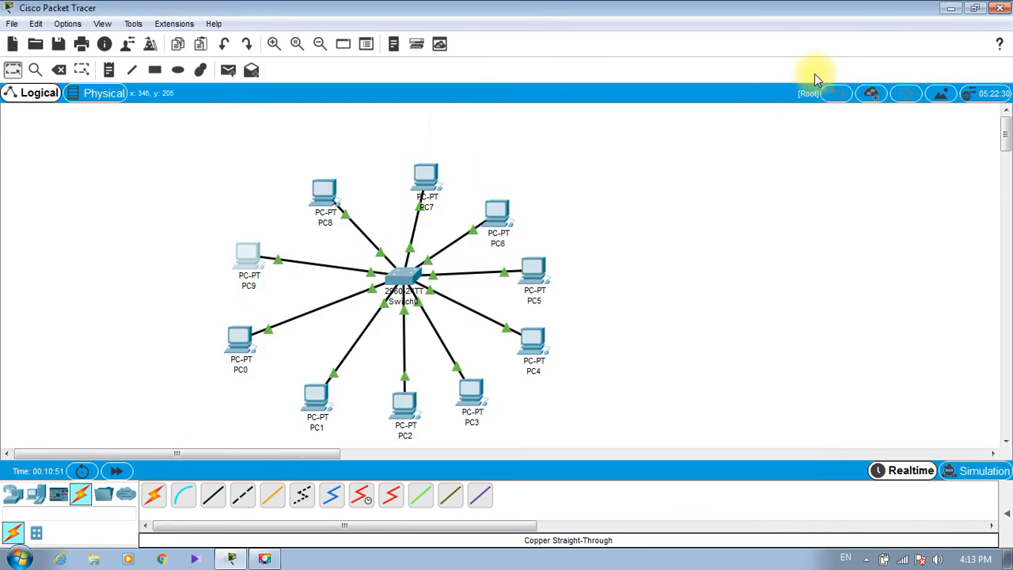
# Leave PC2's dial-up screen and run ipconfig in its command prompt to review its addressing
pyautogui.click(405, 407)
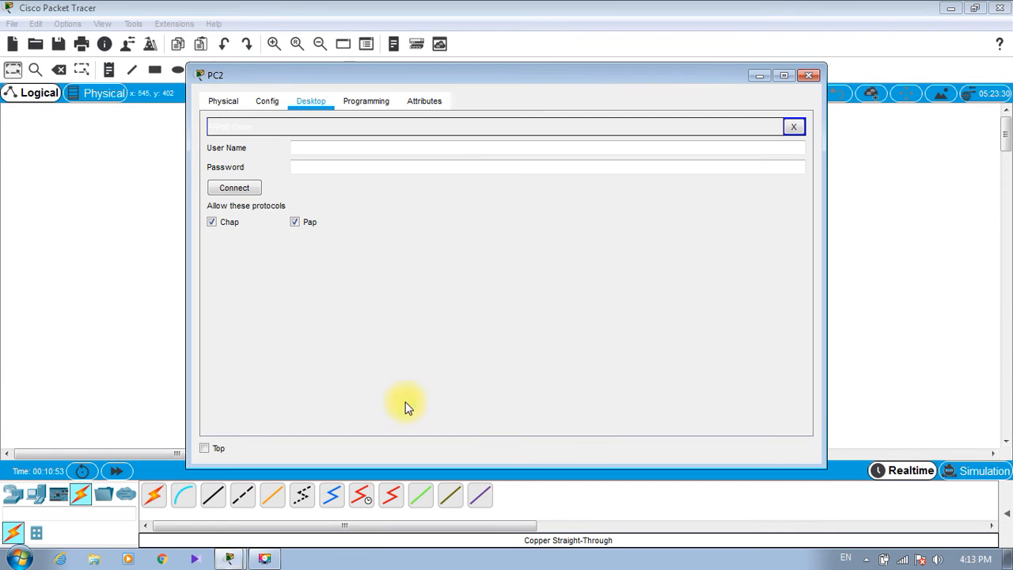
pyautogui.click(794, 128)
pyautogui.click(628, 156)
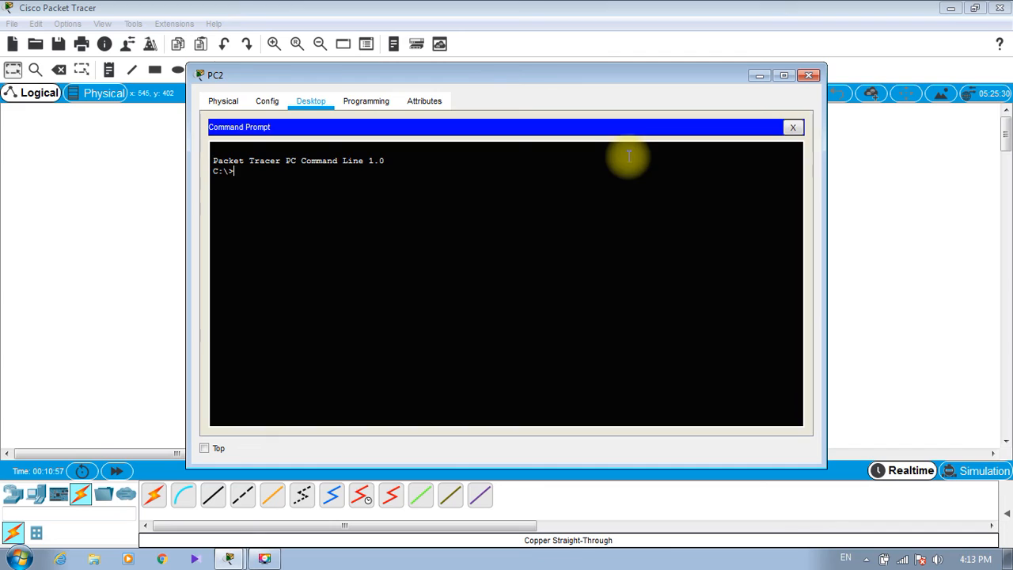
pyautogui.write('p')
pyautogui.press('BackSpace')
pyautogui.write('ipcon')
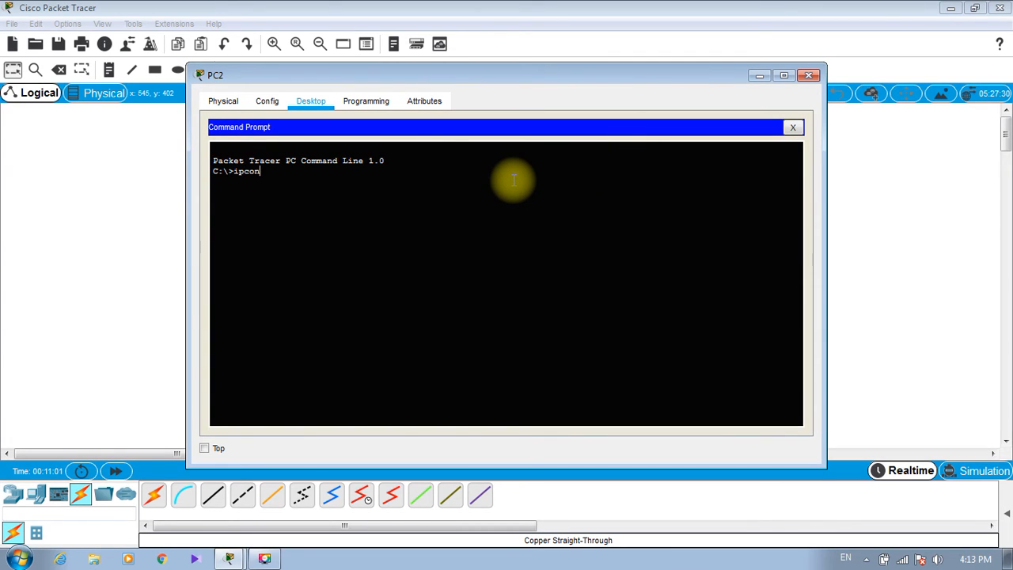
pyautogui.write('fig')
pyautogui.press('Return')
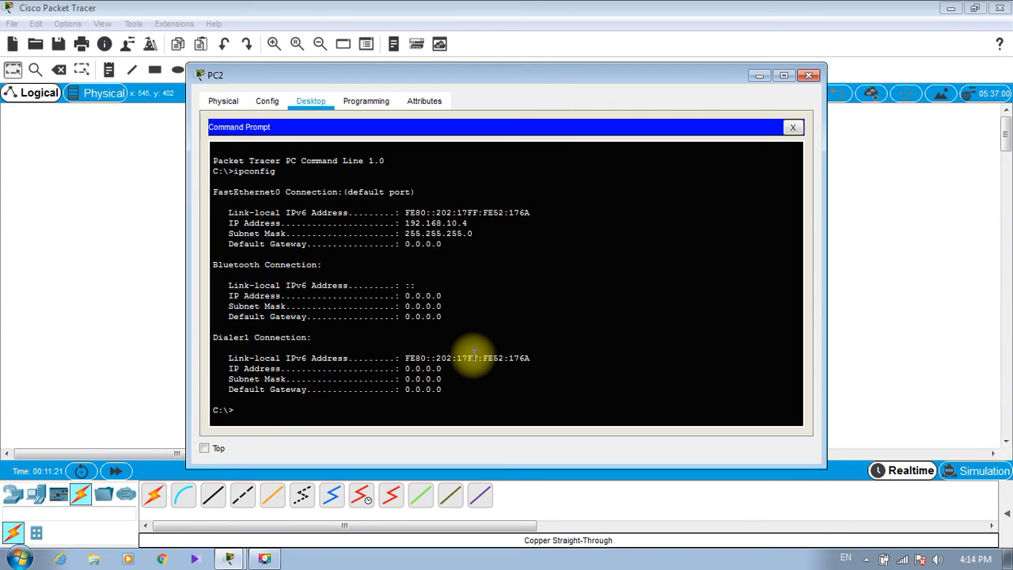
# Ping 192.168.10.7 and 192.168.10.2 from PC2's command prompt, and close the PC2 window
pyautogui.write('ping')
pyautogui.write('192.168.10.7')
pyautogui.press('Return')
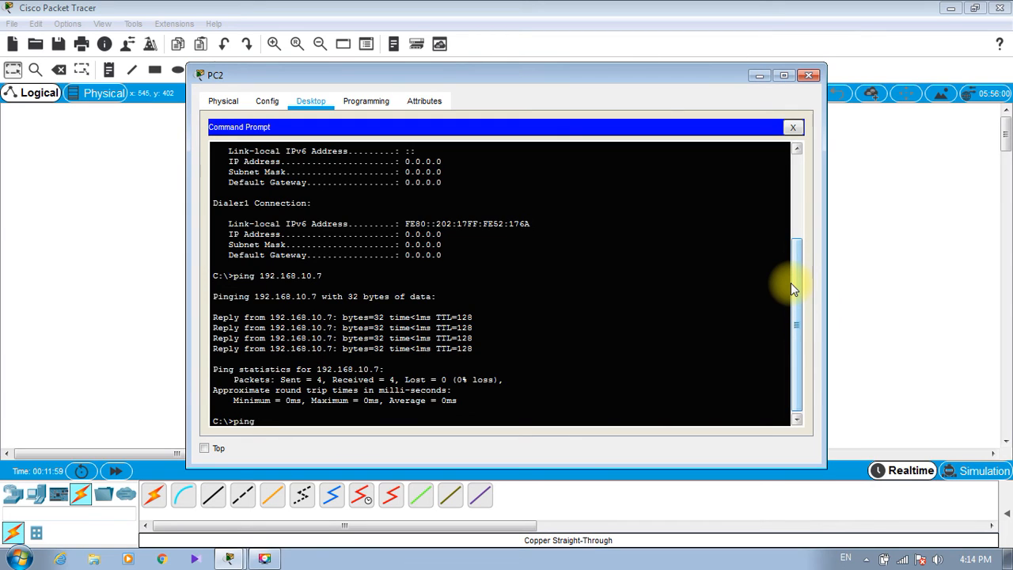
pyautogui.write('192.168.10.2')
pyautogui.press('Return')
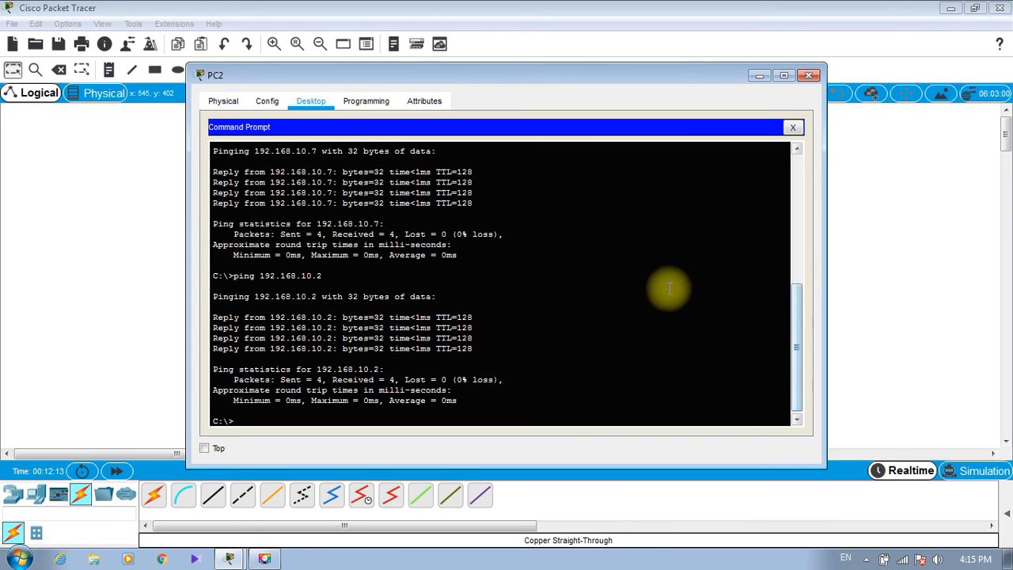
pyautogui.click(808, 74)
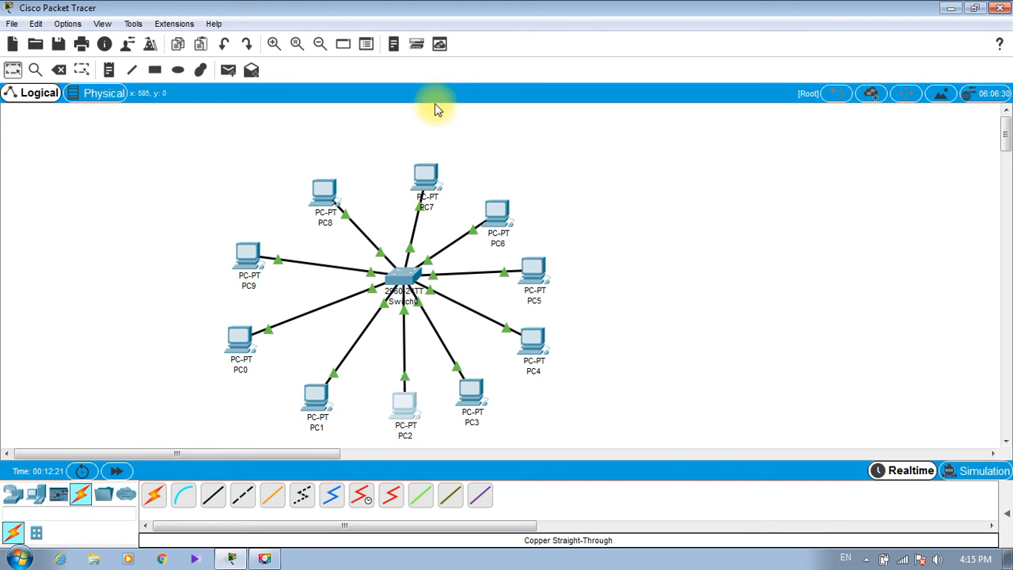
# Send a simple PDU from PC8 to PC2 and show the PDU list to check its status
pyautogui.click(228, 71)
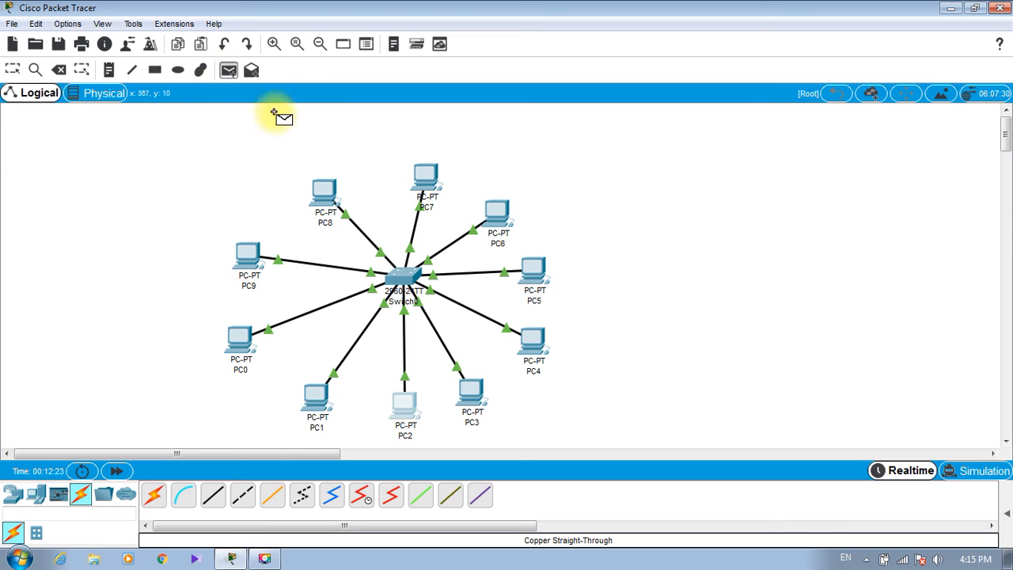
pyautogui.moveTo(326, 194)
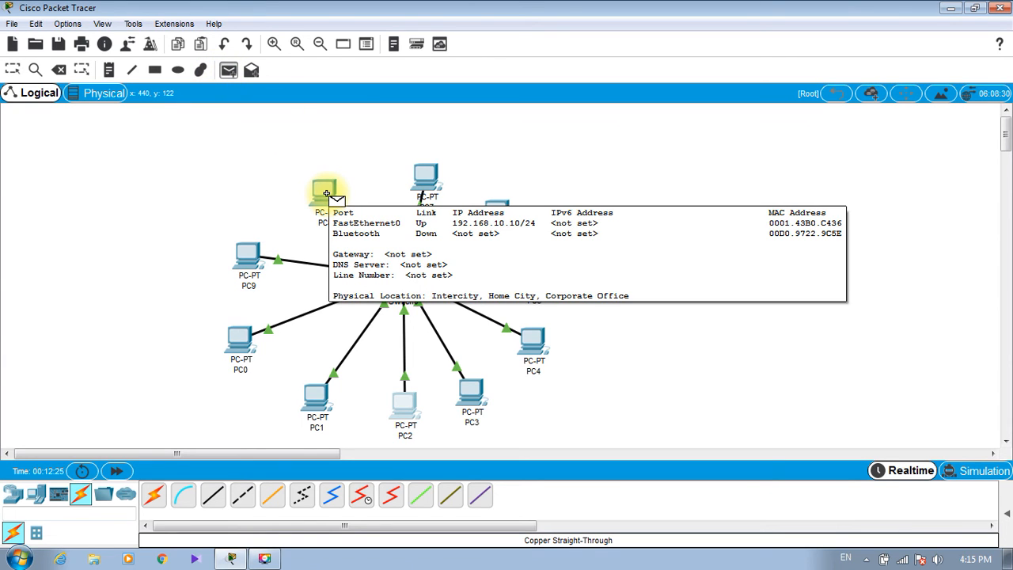
pyautogui.click(326, 194)
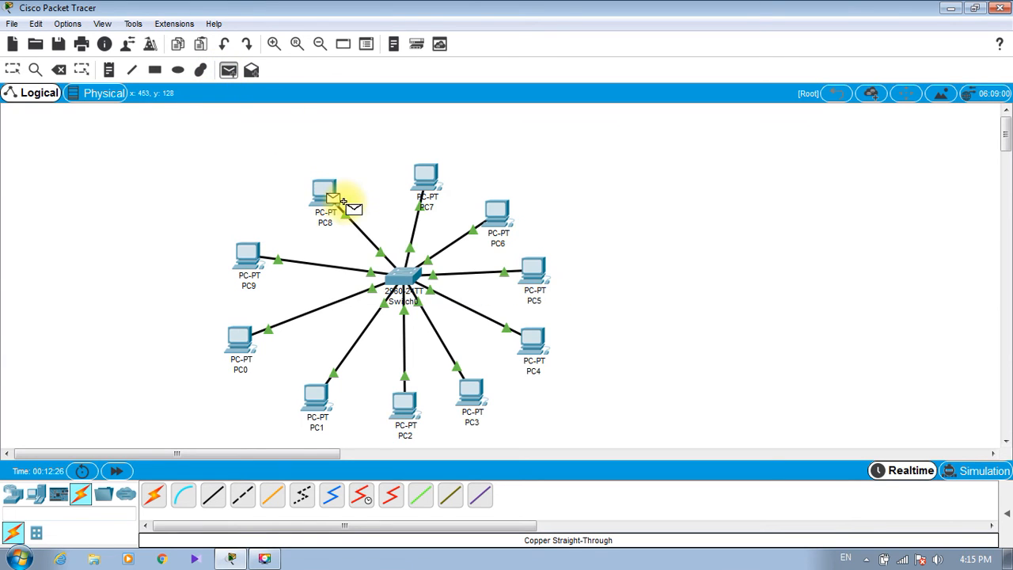
pyautogui.click(408, 409)
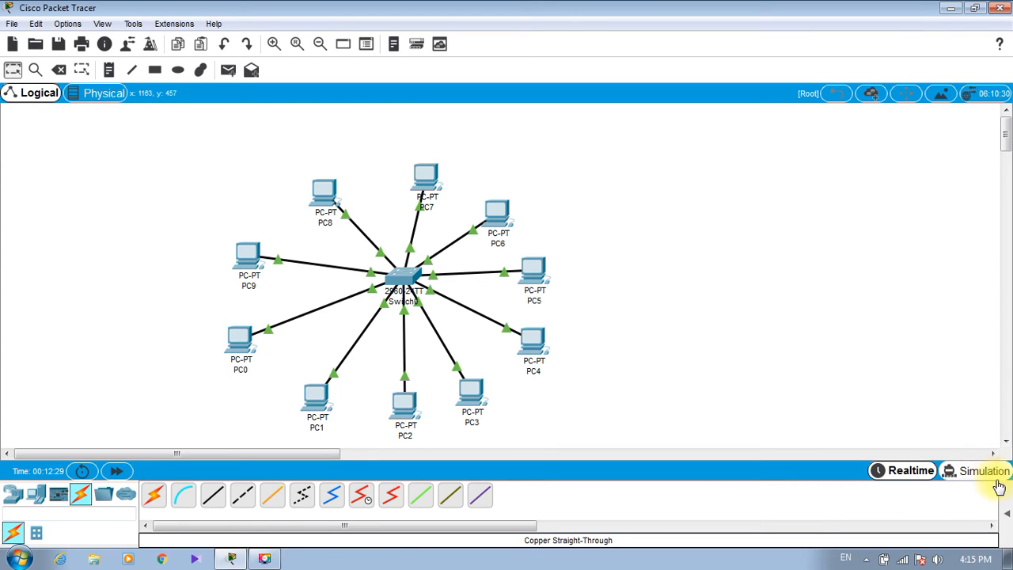
pyautogui.click(1007, 503)
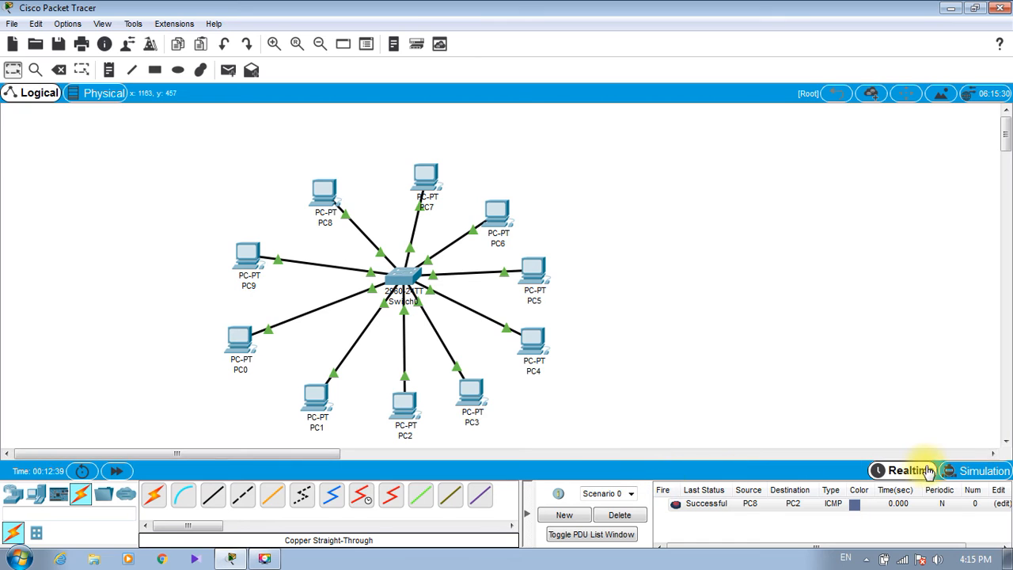
# Switch to Simulation mode and step the PC8-to-PC2 packet forward event by event until its reply returns to PC8
pyautogui.click(960, 470)
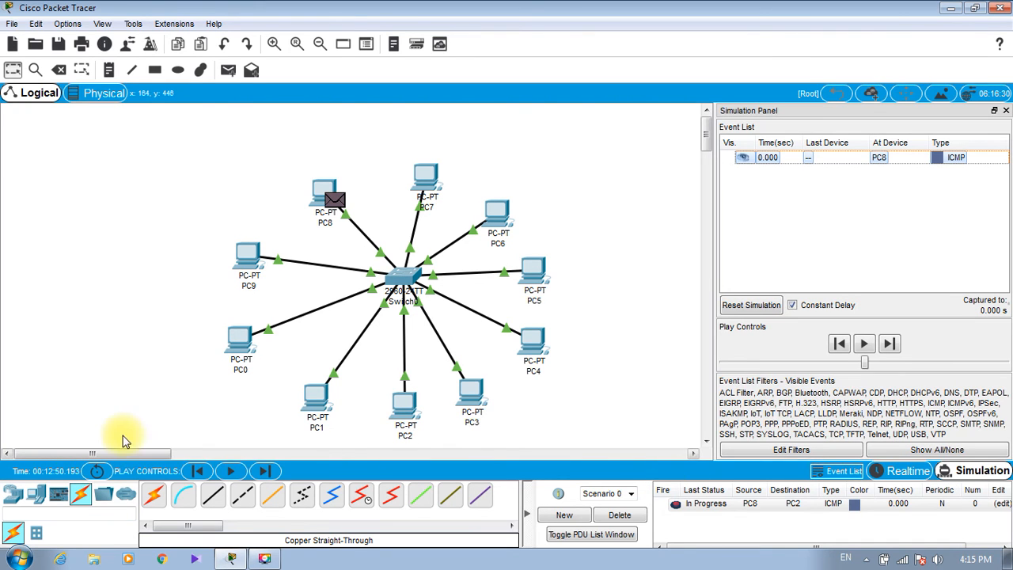
pyautogui.click(264, 472)
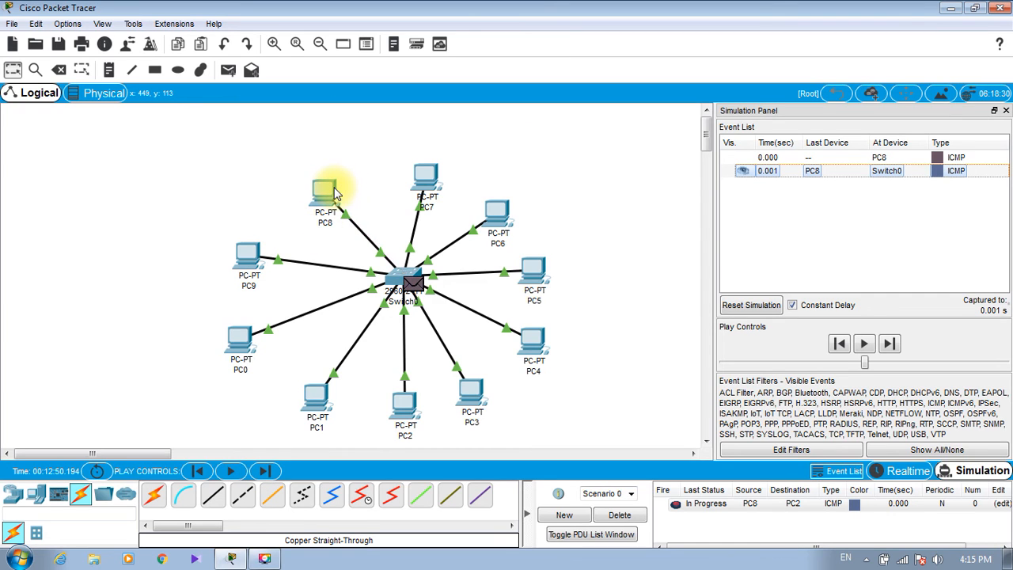
pyautogui.click(264, 472)
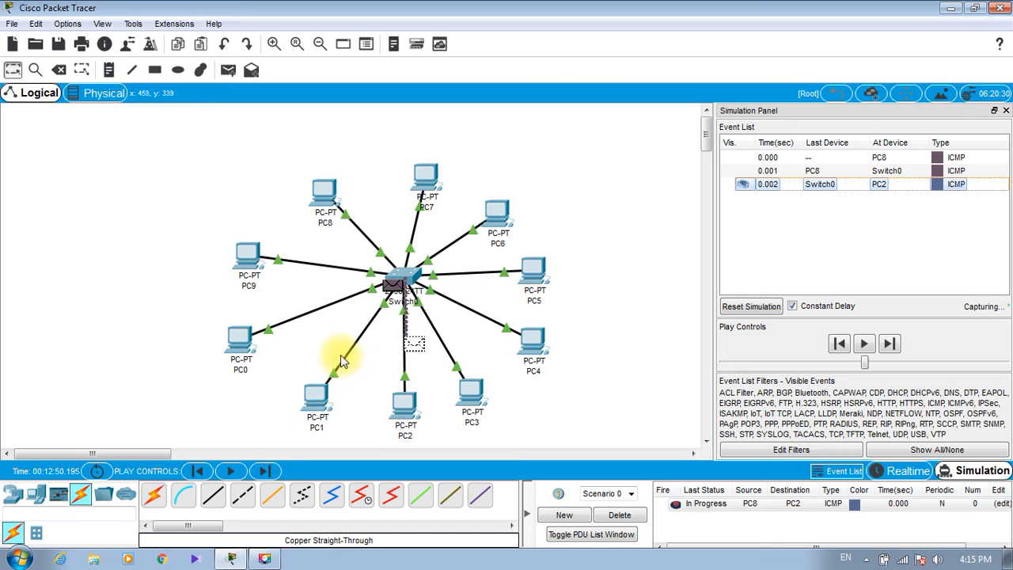
pyautogui.click(266, 472)
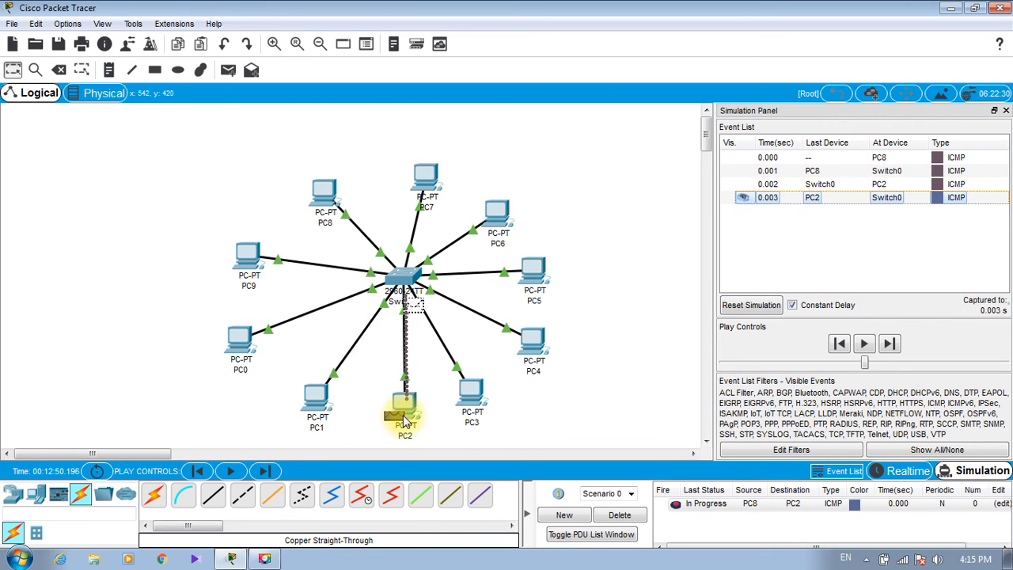
pyautogui.click(265, 473)
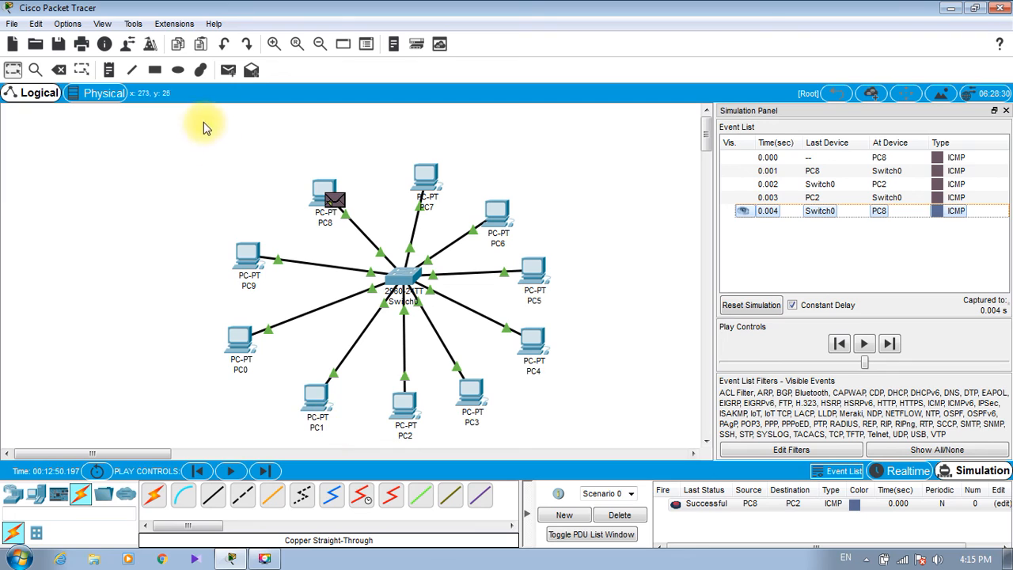
# Add a simple PDU with PC0 as the source and PC6 as the destination
pyautogui.click(229, 71)
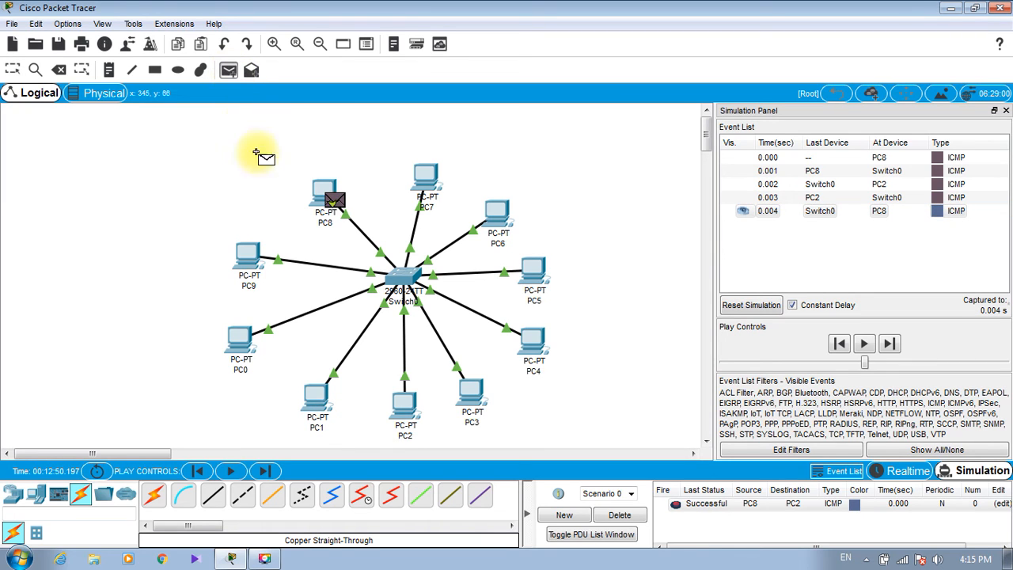
pyautogui.click(241, 339)
pyautogui.click(496, 216)
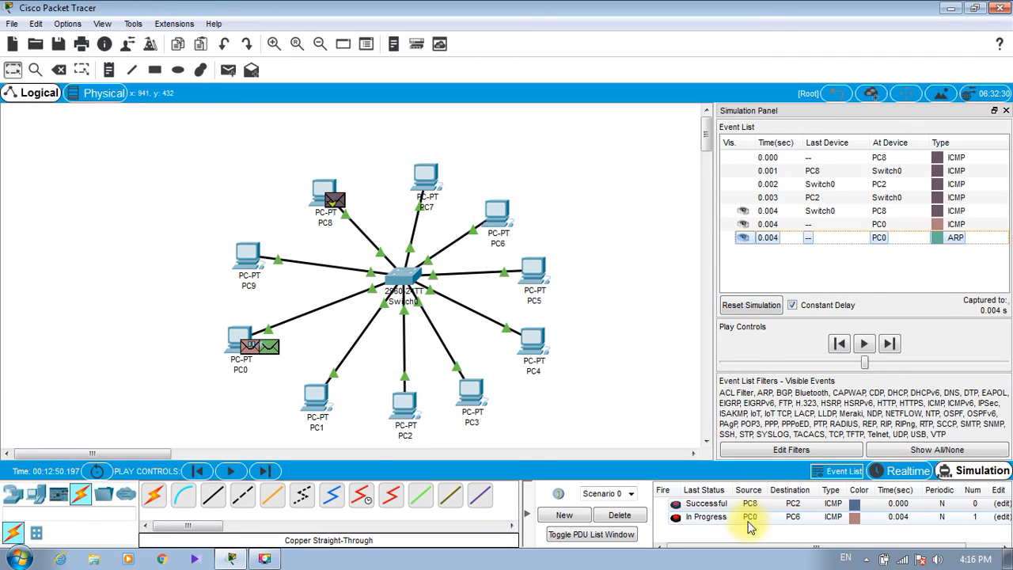
# Step the PC0-to-PC6 simulation forward event by event, through the ARP exchange, until the ICMP packet reaches PC6
pyautogui.click(265, 471)
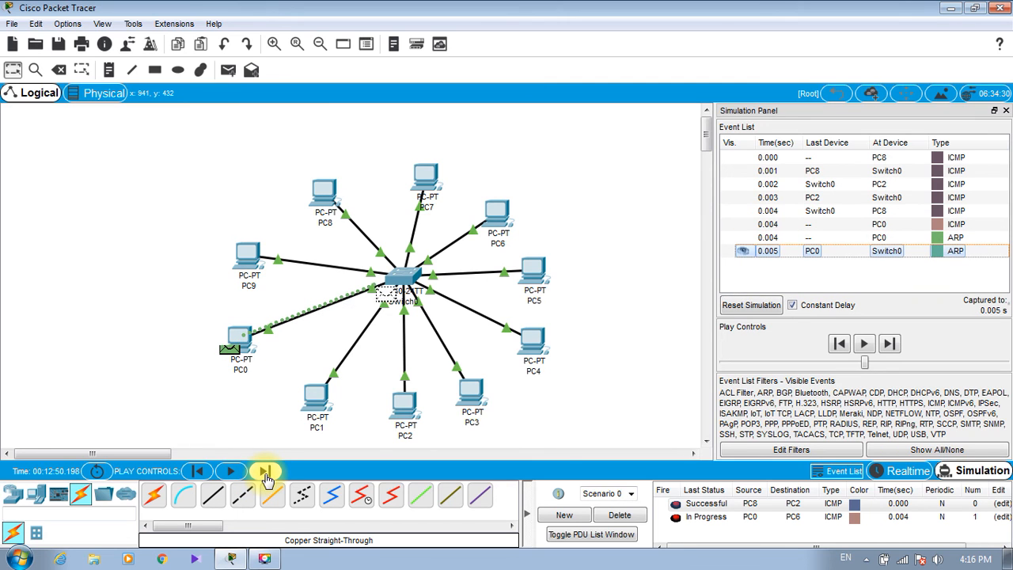
pyautogui.click(265, 472)
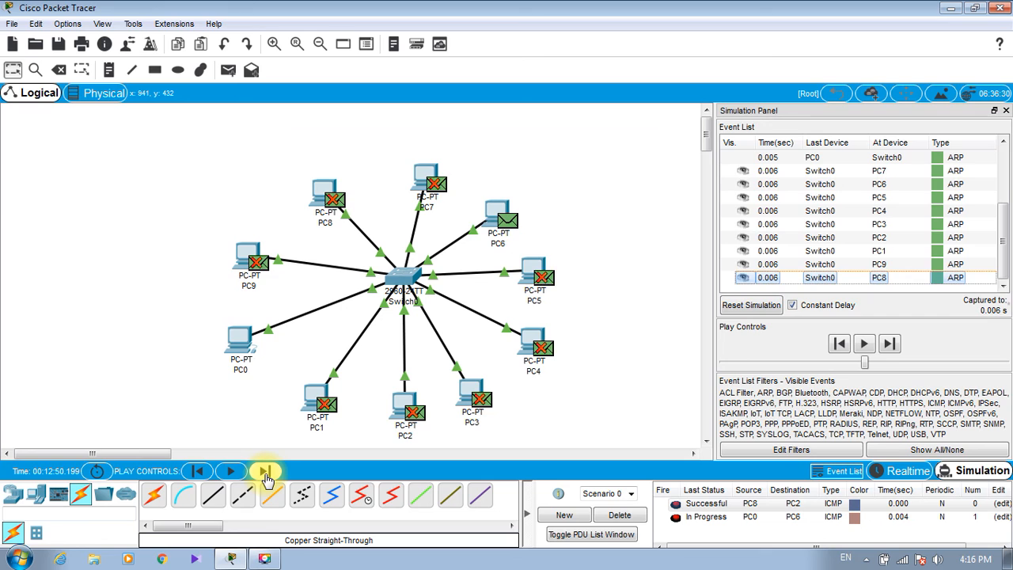
pyautogui.click(265, 472)
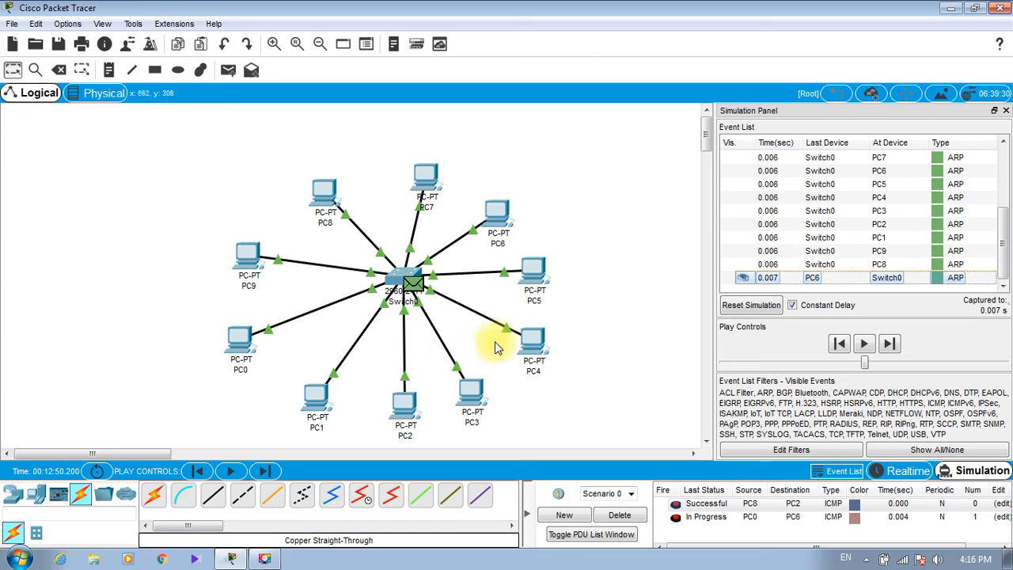
pyautogui.click(266, 472)
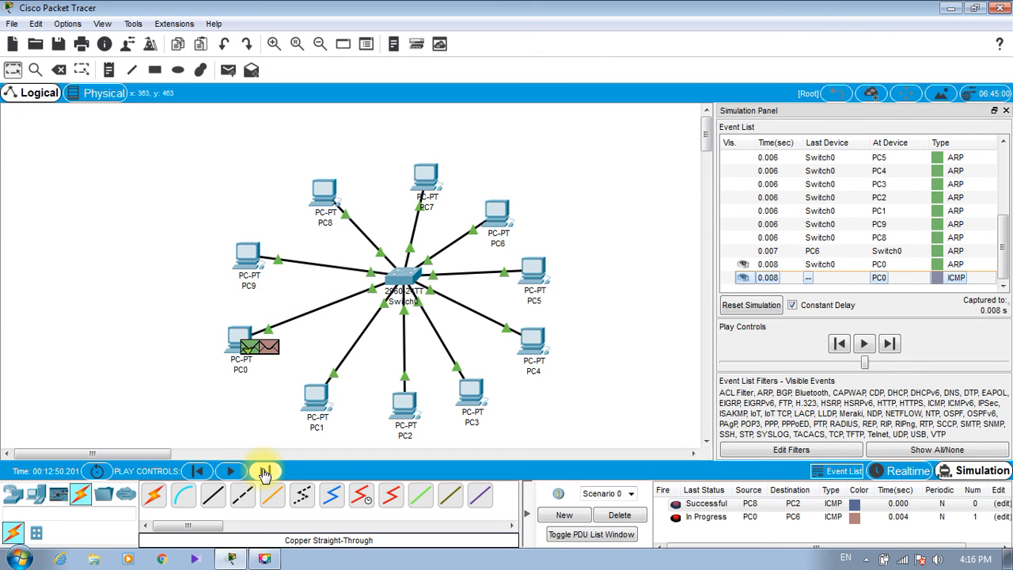
pyautogui.click(265, 473)
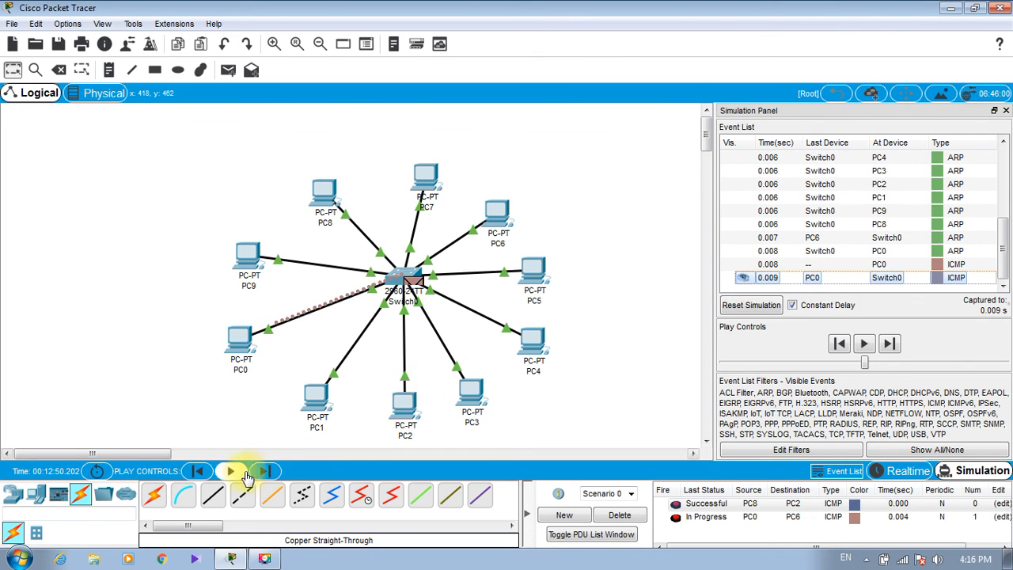
pyautogui.click(264, 472)
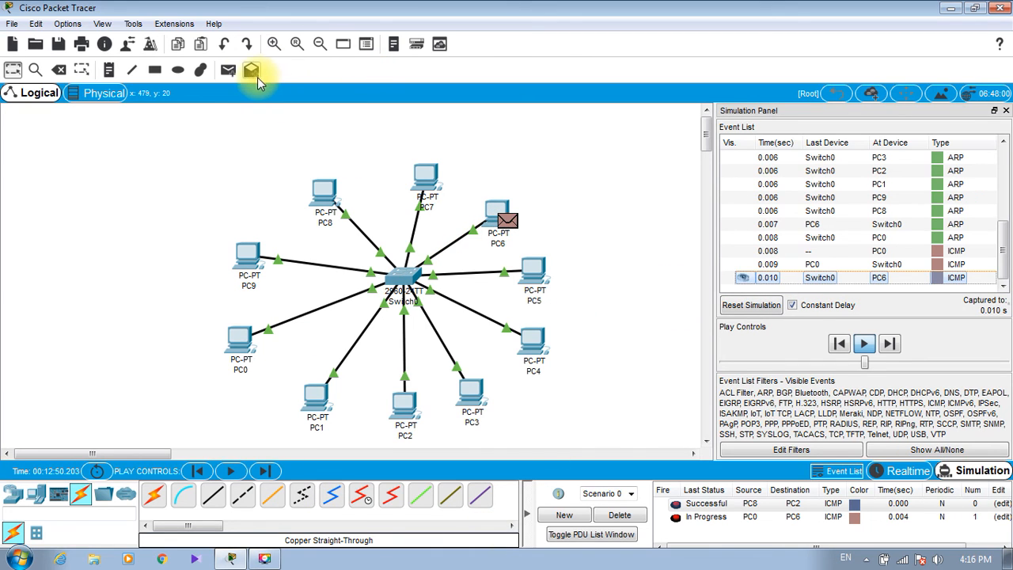
# Add a simple PDU with PC7 as the source and PC4 as the destination
pyautogui.click(235, 72)
pyautogui.click(430, 185)
pyautogui.click(532, 339)
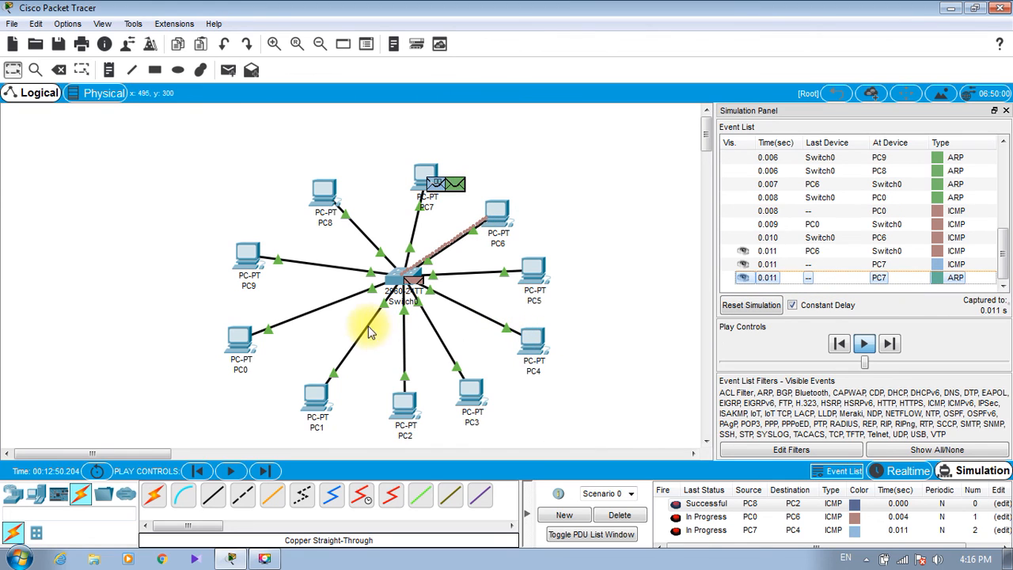
# Step the simulation forward event by event until PC4's reply returns to PC7, and check the delivery status of the PDUs
pyautogui.click(265, 471)
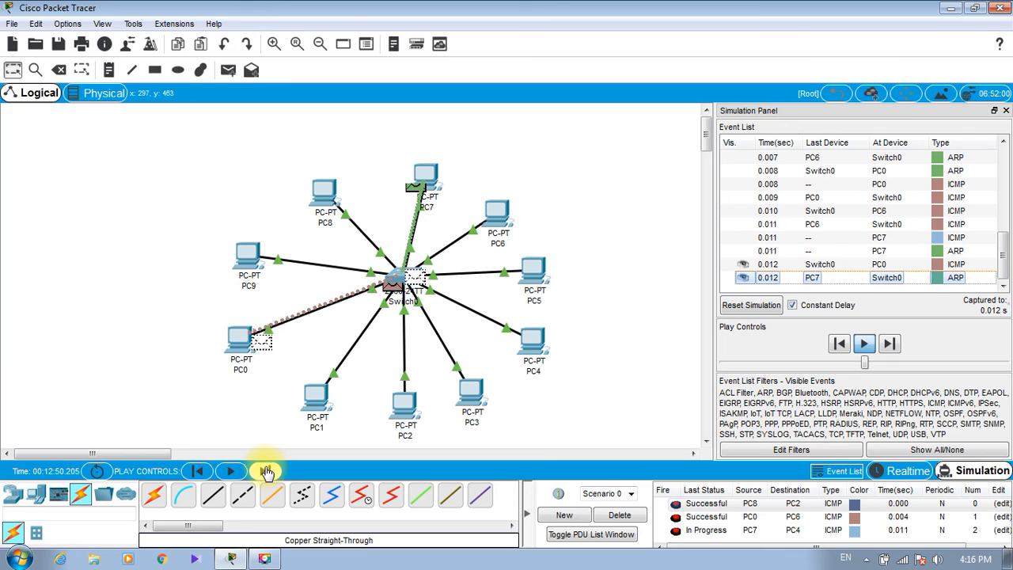
pyautogui.click(265, 471)
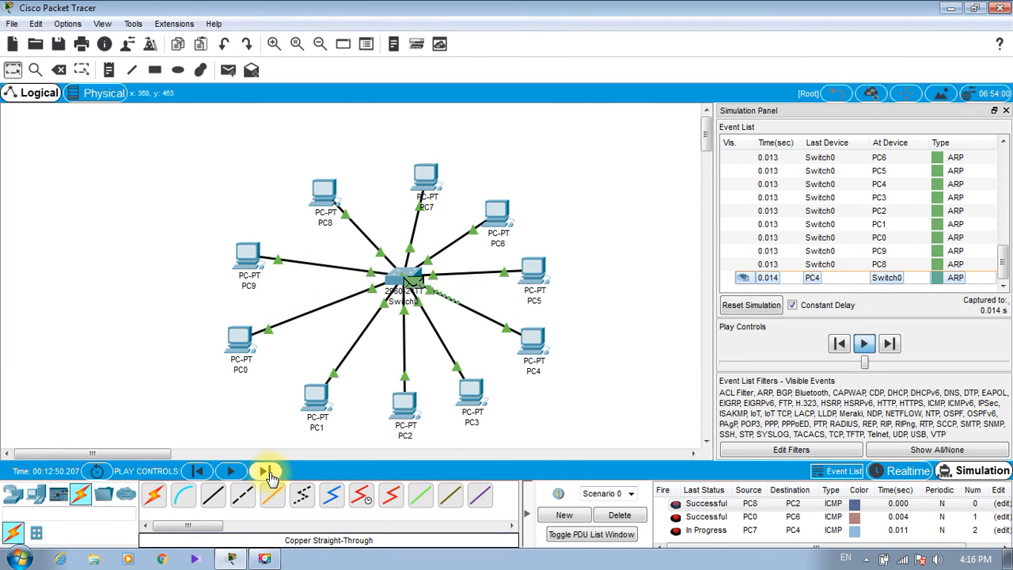
pyautogui.click(269, 475)
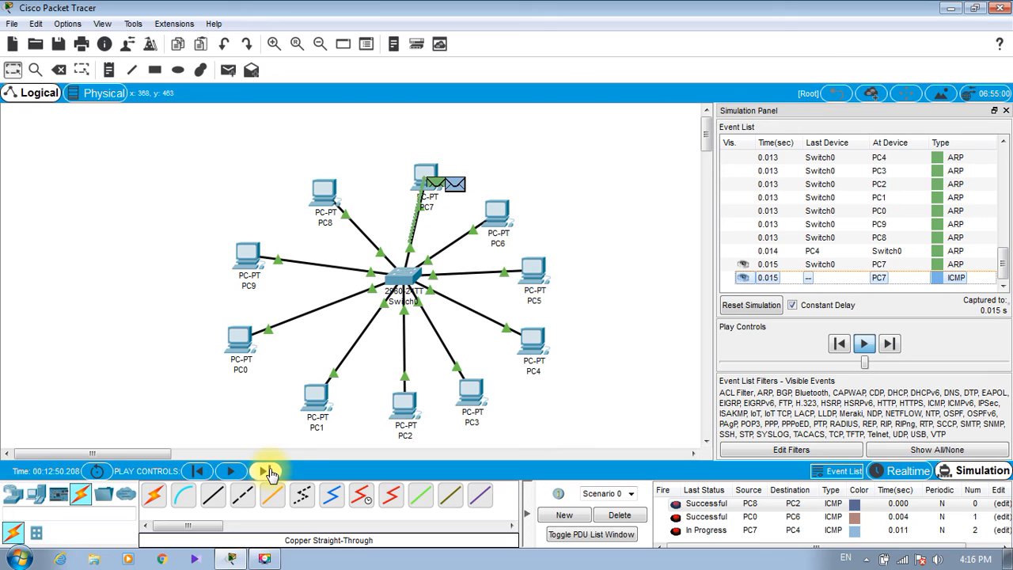
pyautogui.click(270, 473)
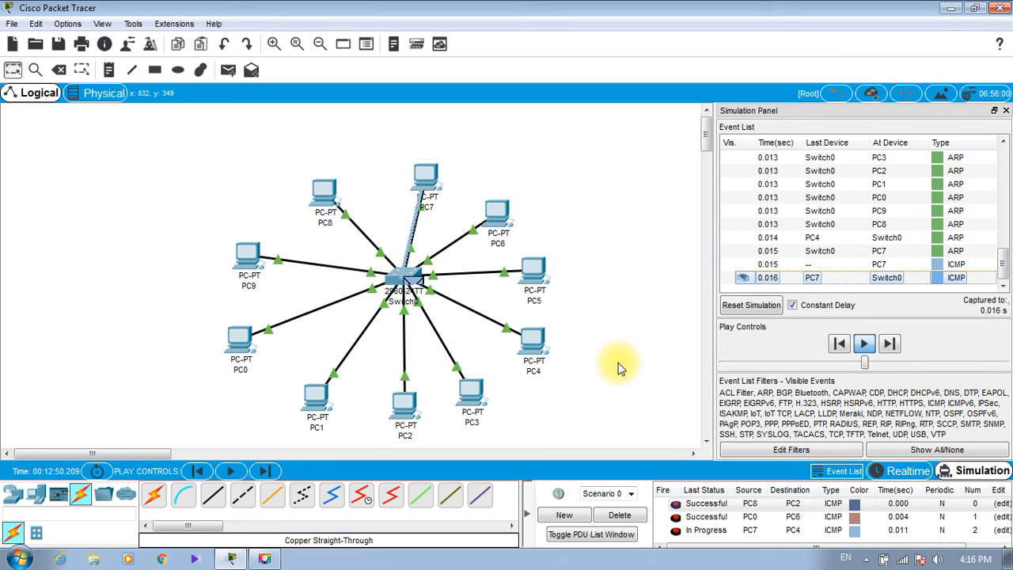
pyautogui.click(268, 473)
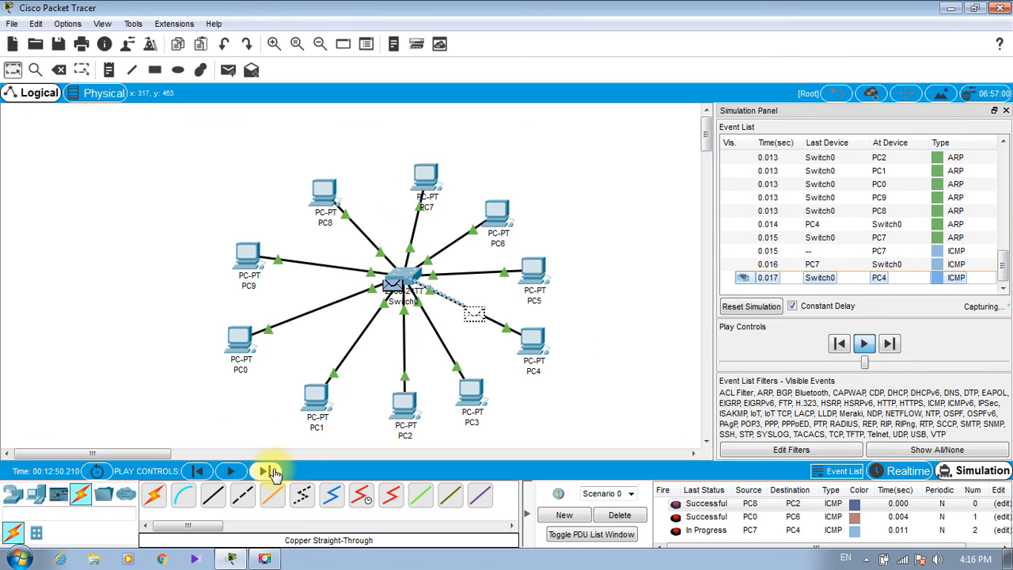
pyautogui.click(269, 473)
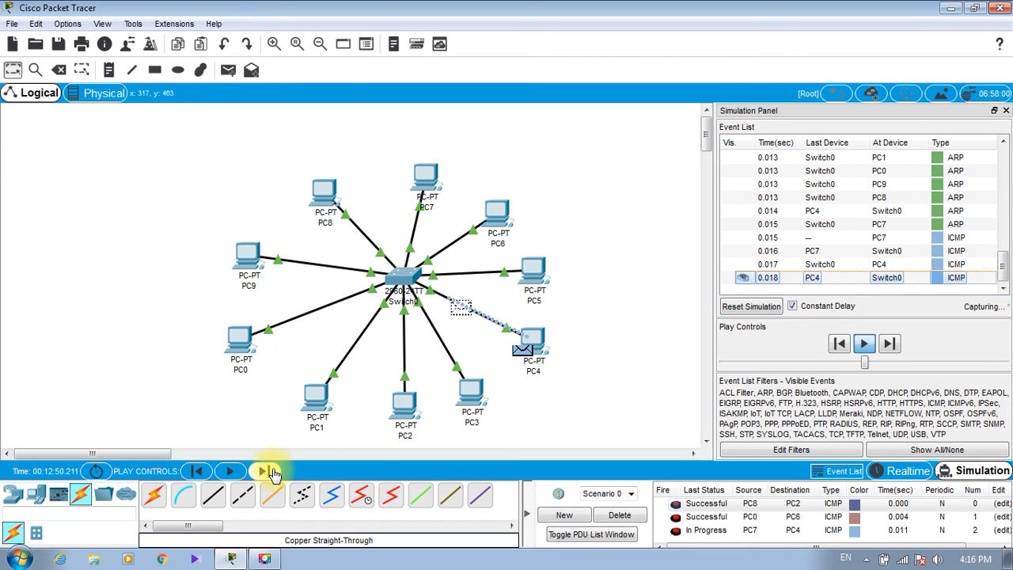
pyautogui.click(269, 473)
pyautogui.click(269, 473)
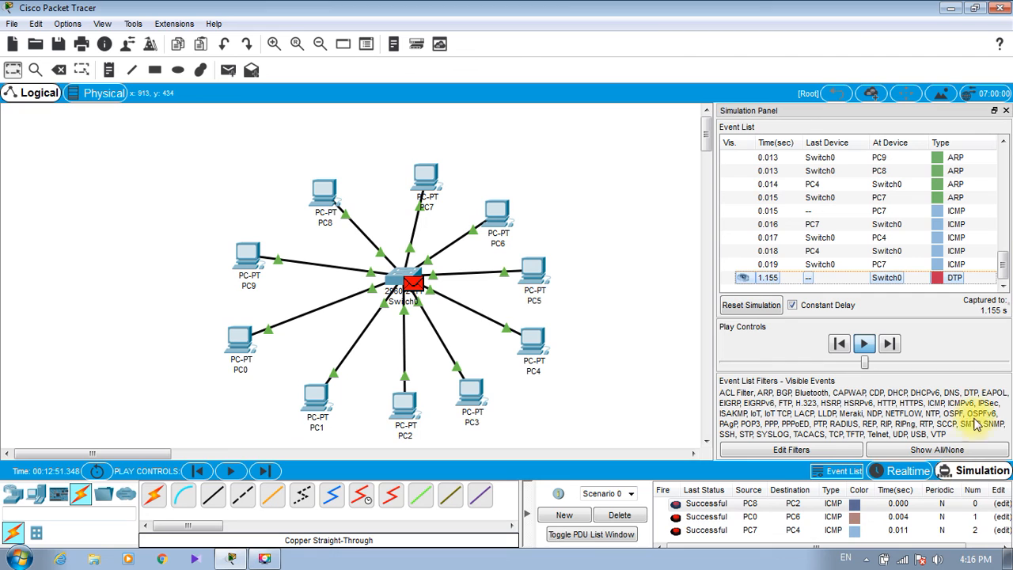
pyautogui.click(791, 503)
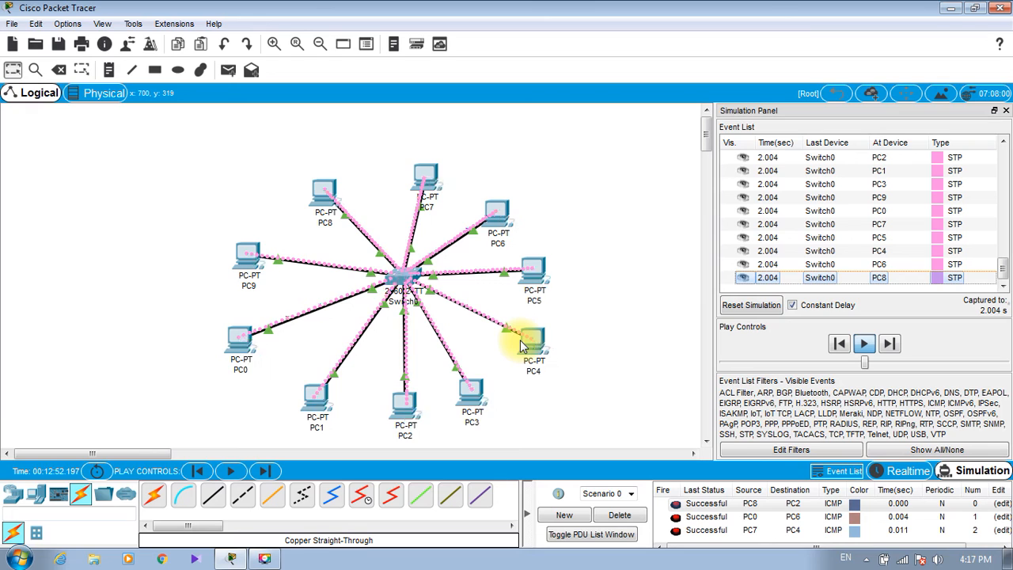
pyautogui.moveTo(522, 346)
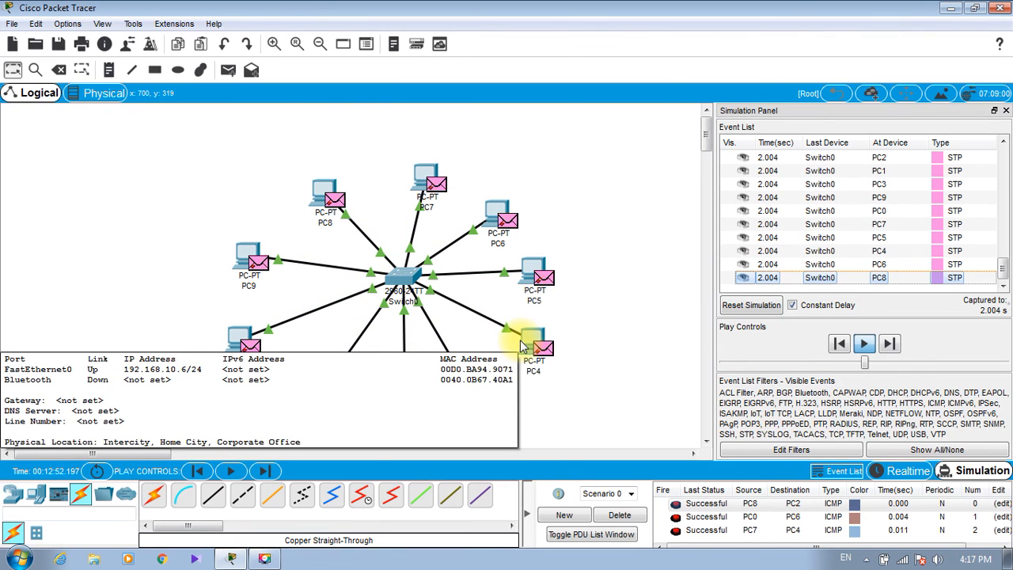